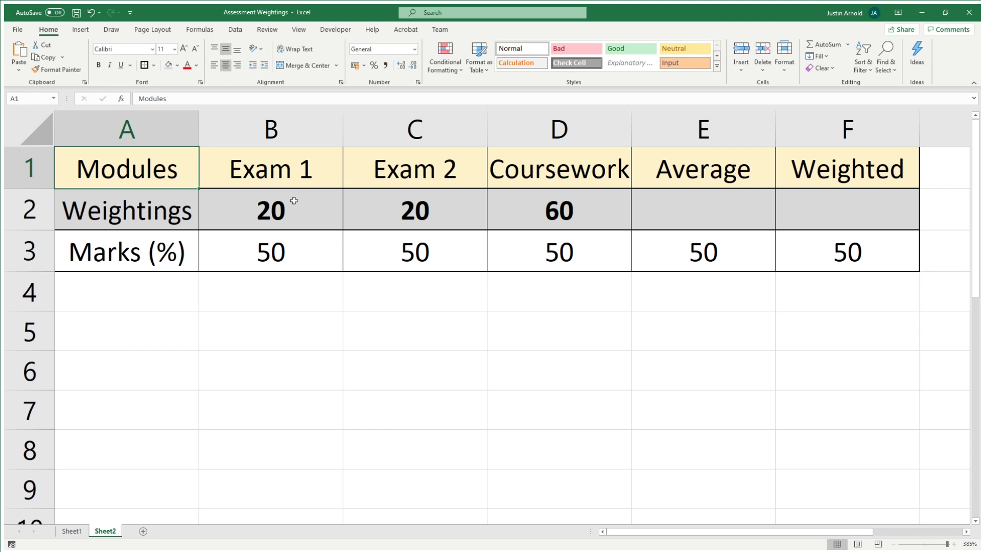
Review the weightings: Exam 1 at 20, Exam 2 at 20 and Coursework at 60.
left_click_drag(279, 179, 279, 234)
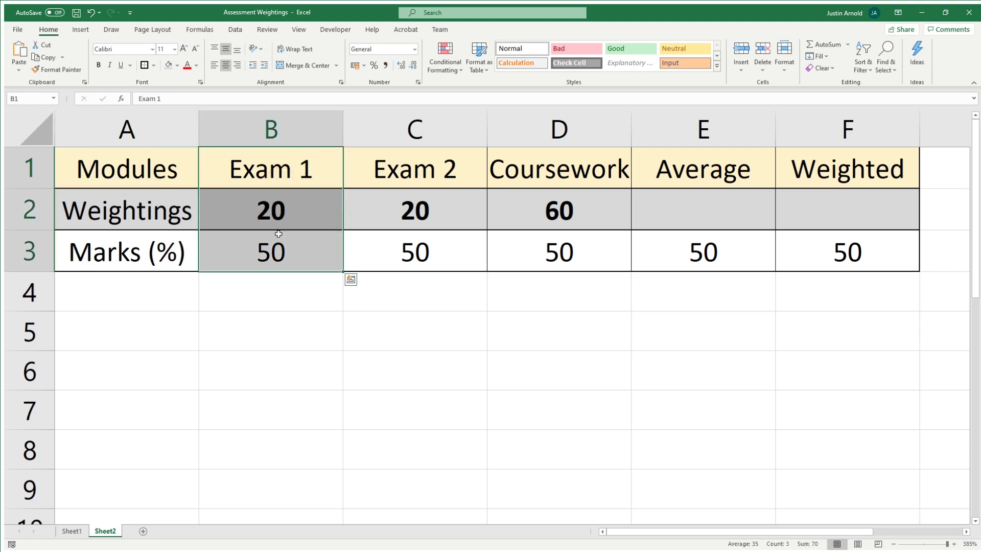
left_click(279, 214)
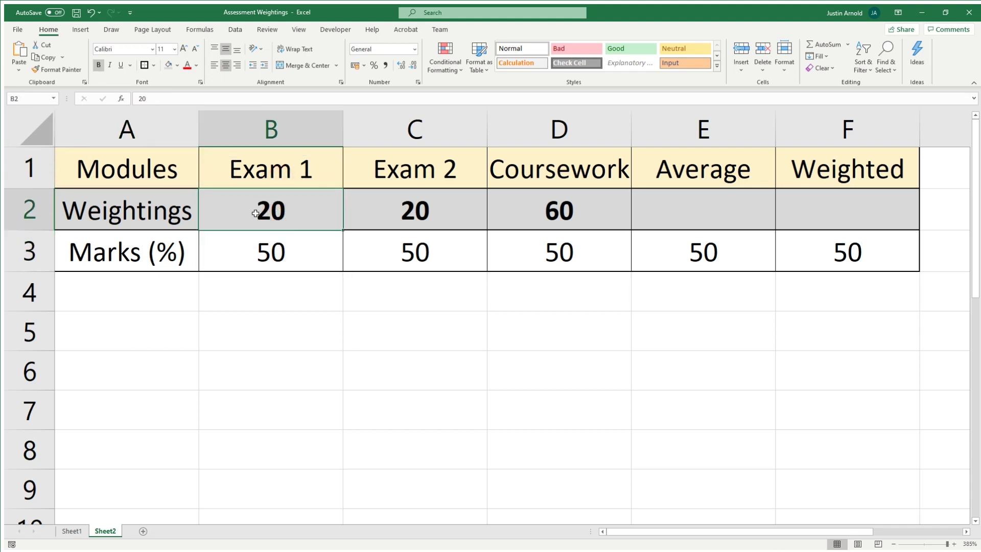
left_click_drag(411, 171, 434, 209)
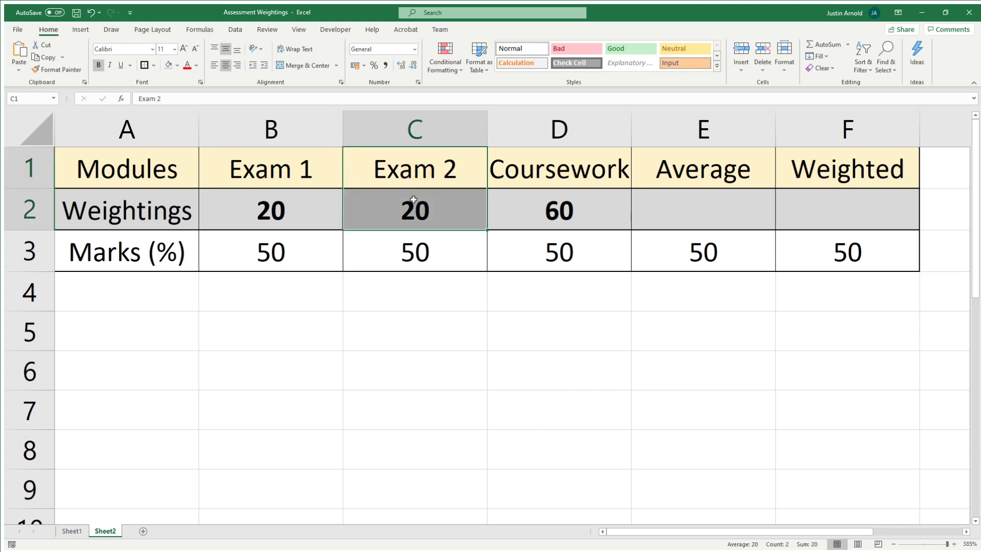
left_click(438, 208)
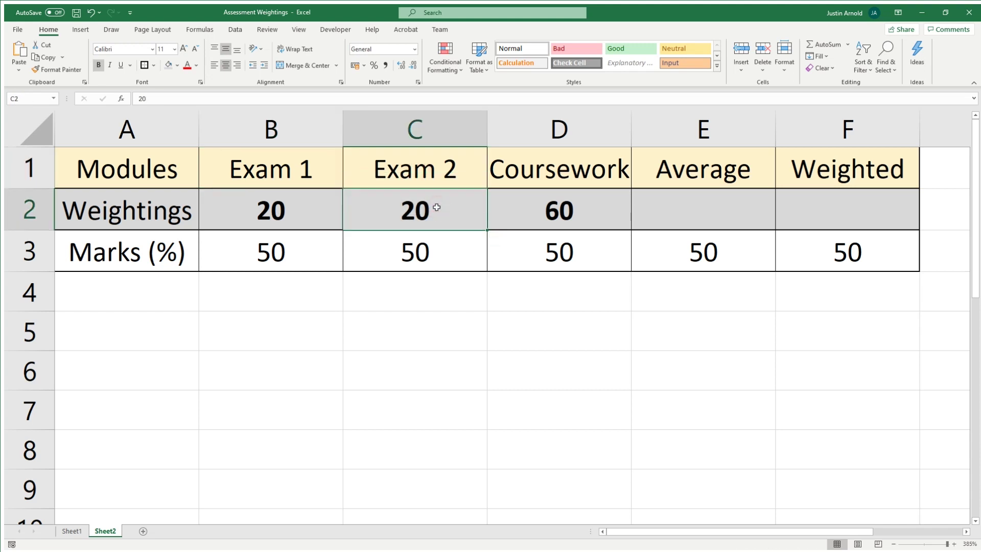
left_click_drag(551, 172, 573, 208)
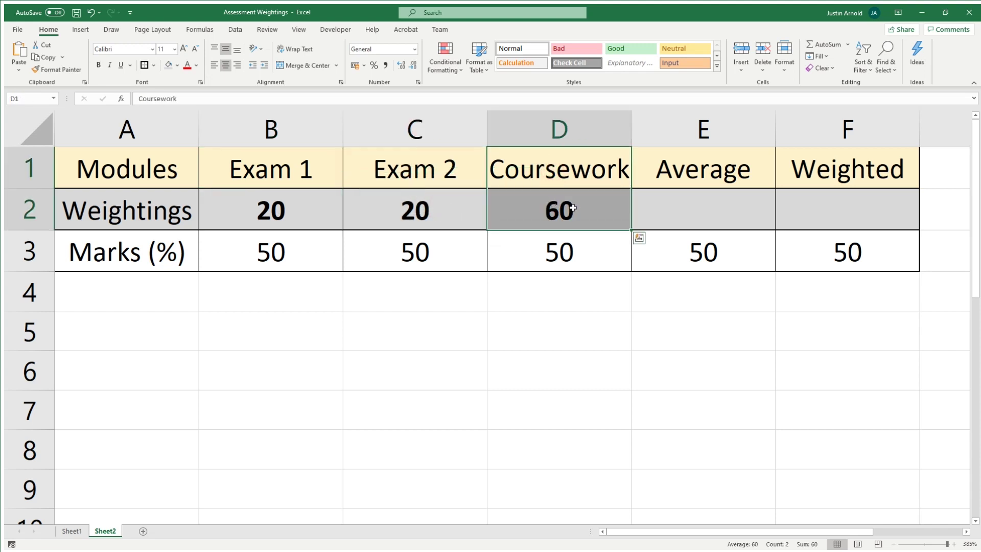
left_click(573, 207)
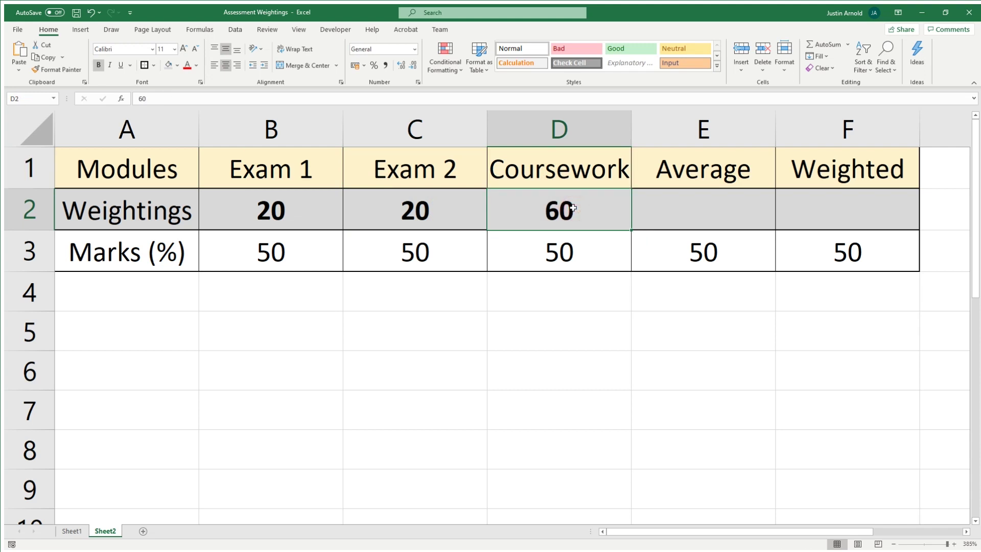
left_click_drag(573, 208, 531, 212)
Review the row 3 marks and inspect the AVERAGE formula in E3 without changing it.
left_click(286, 246)
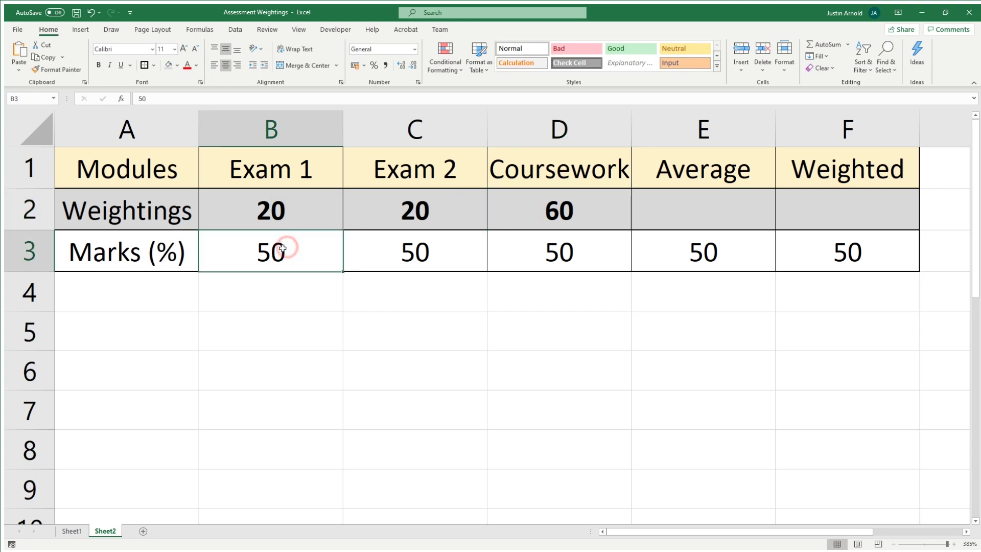
left_click(251, 252)
left_click(270, 254)
left_click(433, 251)
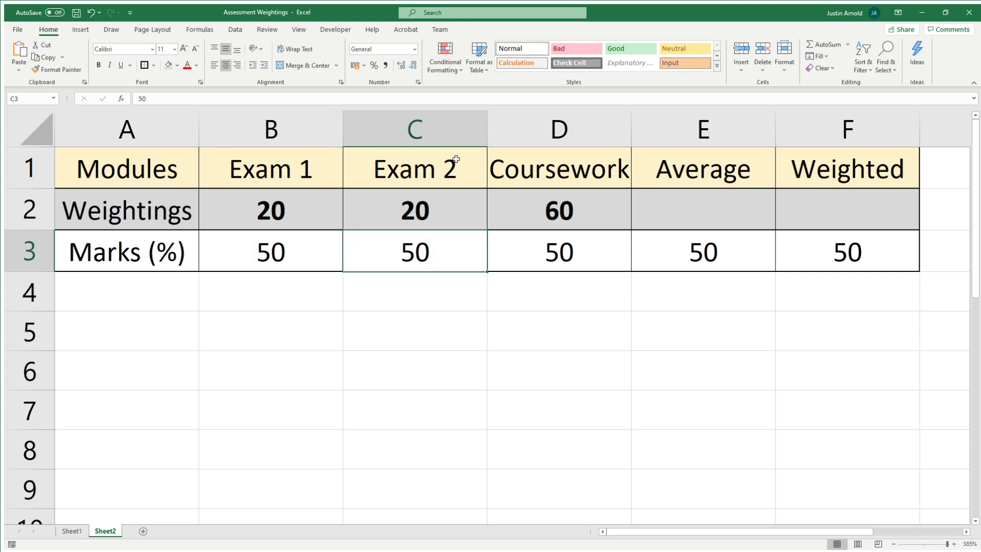
left_click(556, 250)
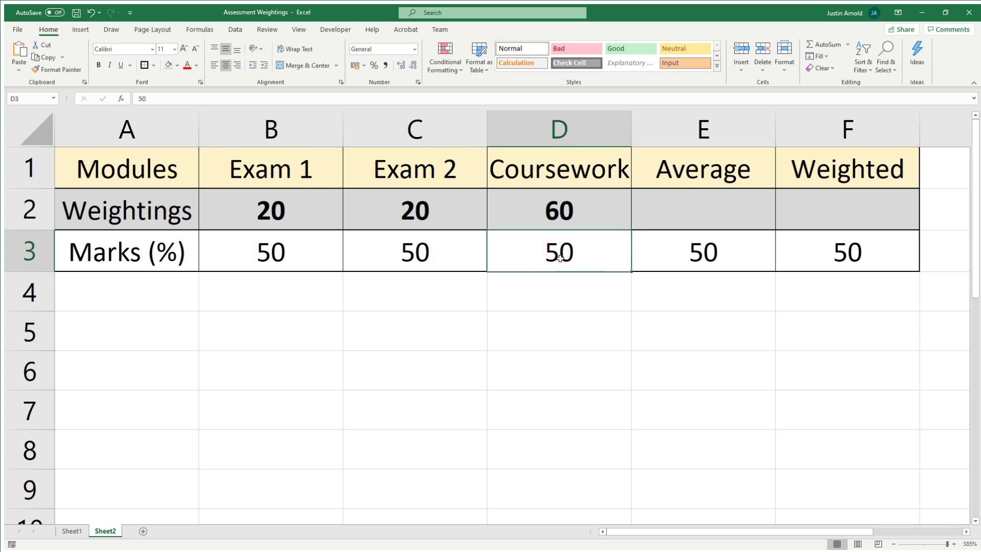
left_click(698, 250)
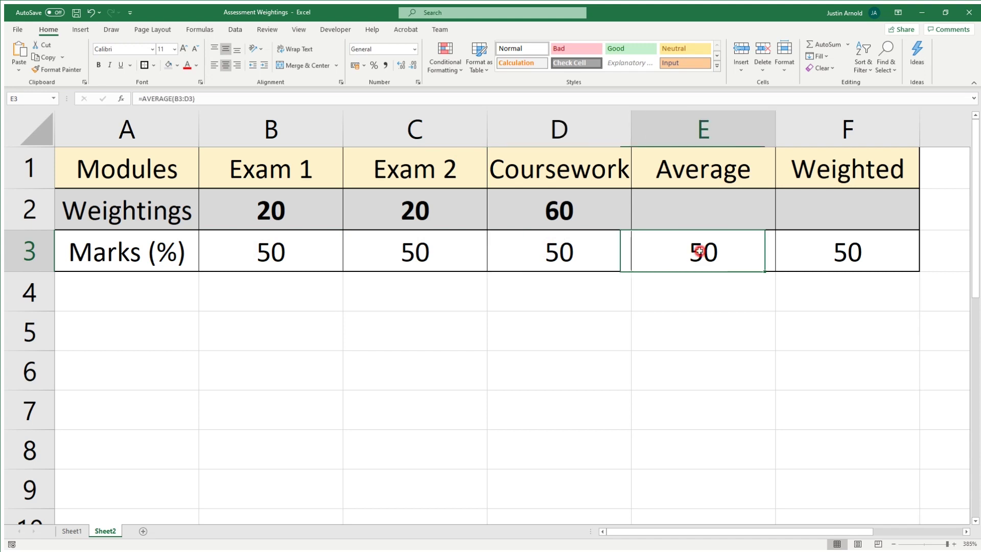
double_click(699, 250)
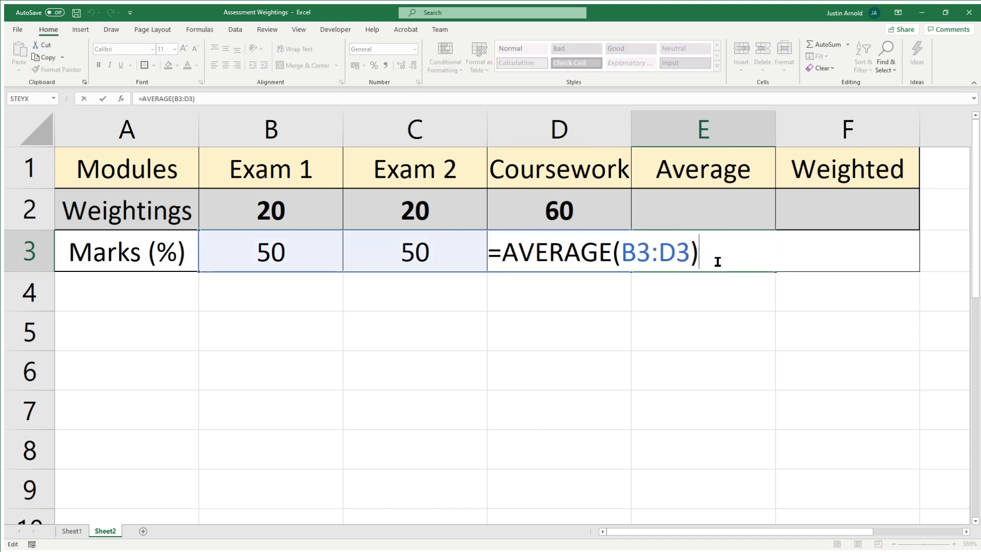
key("Escape")
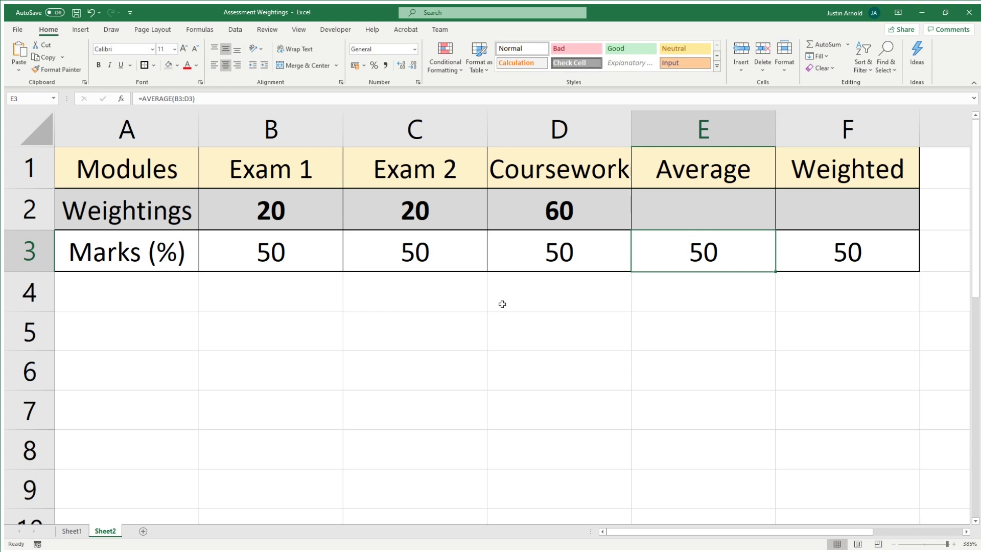
Enter 80 as the Exam 1 mark in B3.
left_click(267, 251)
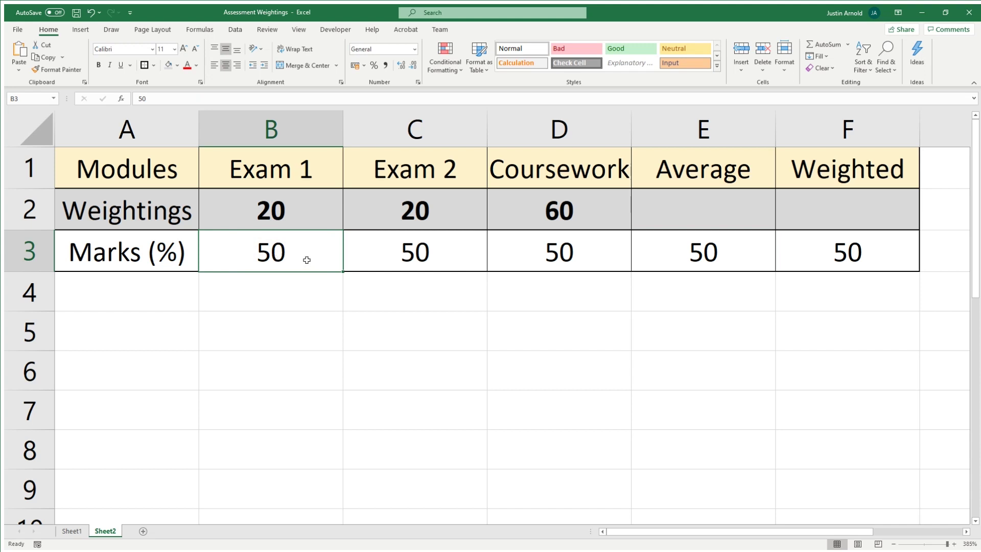
type("80")
key("Return")
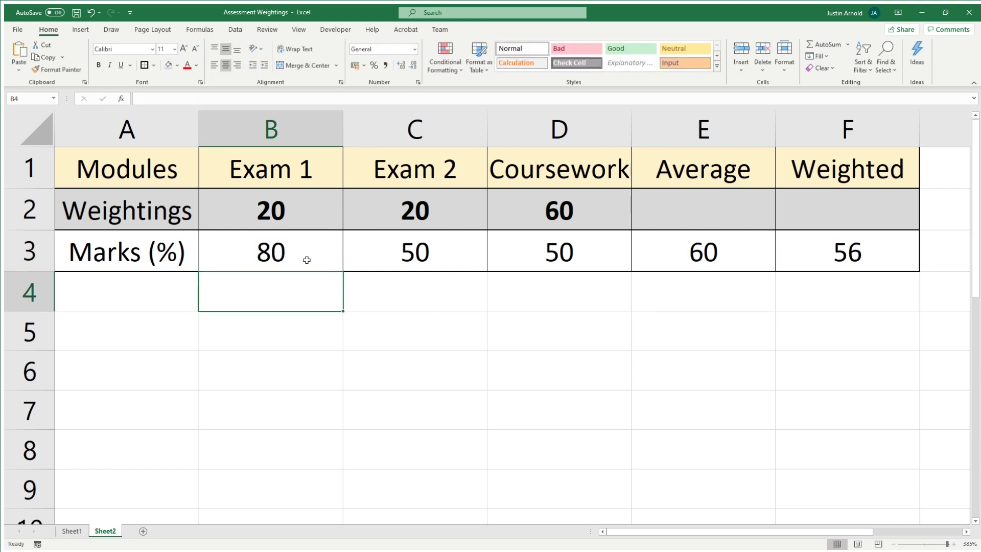
left_click(478, 373)
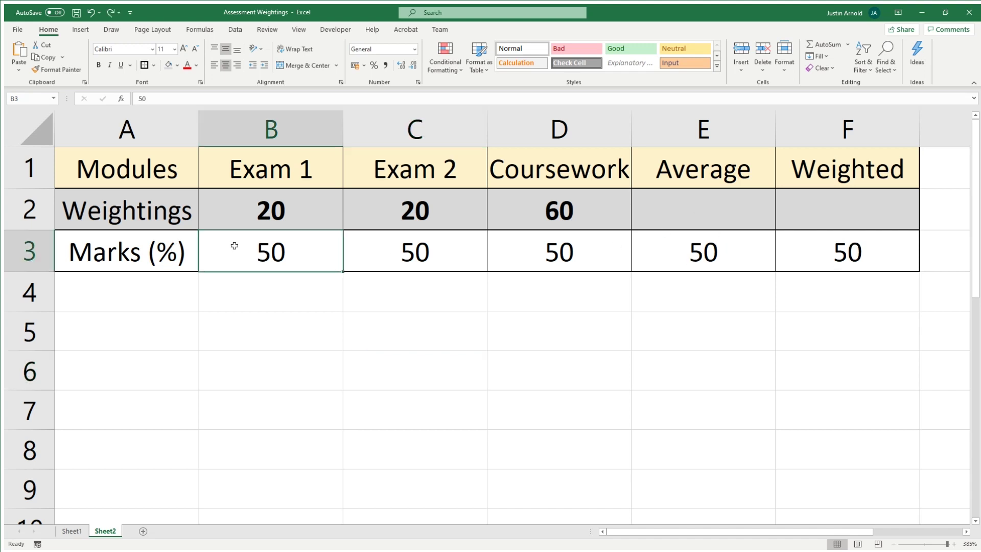
Replace the Coursework mark in D3 with 80, raising the Average to 60 and the Weighted grade to 68.
left_click(322, 307)
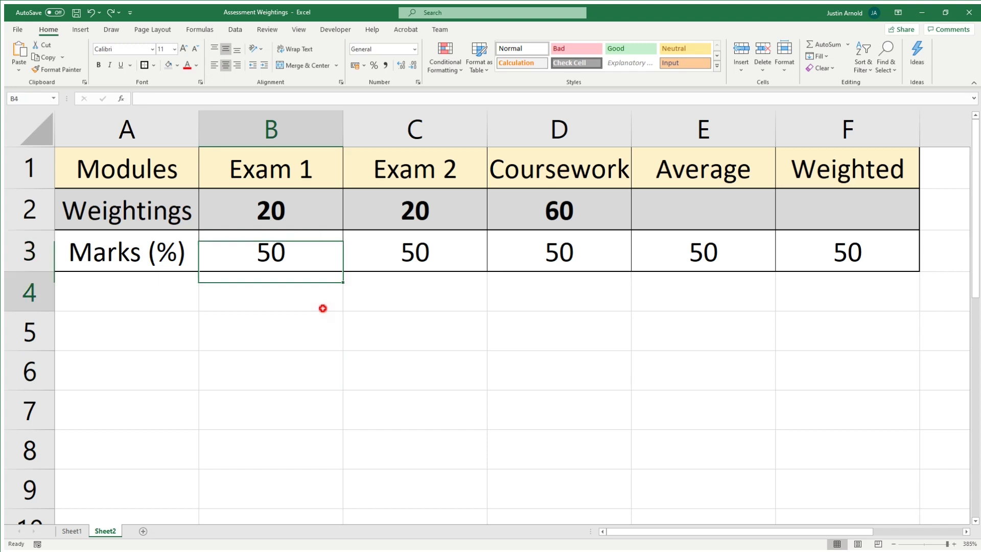
left_click(562, 262)
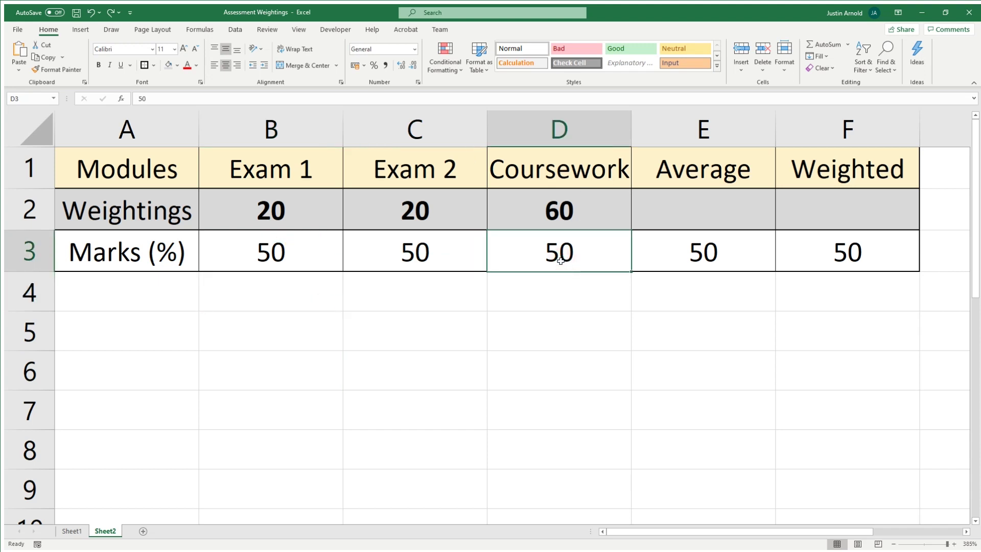
double_click(560, 262)
key("BackSpace")
key("BackSpace")
type("80")
key("ctrl+Return")
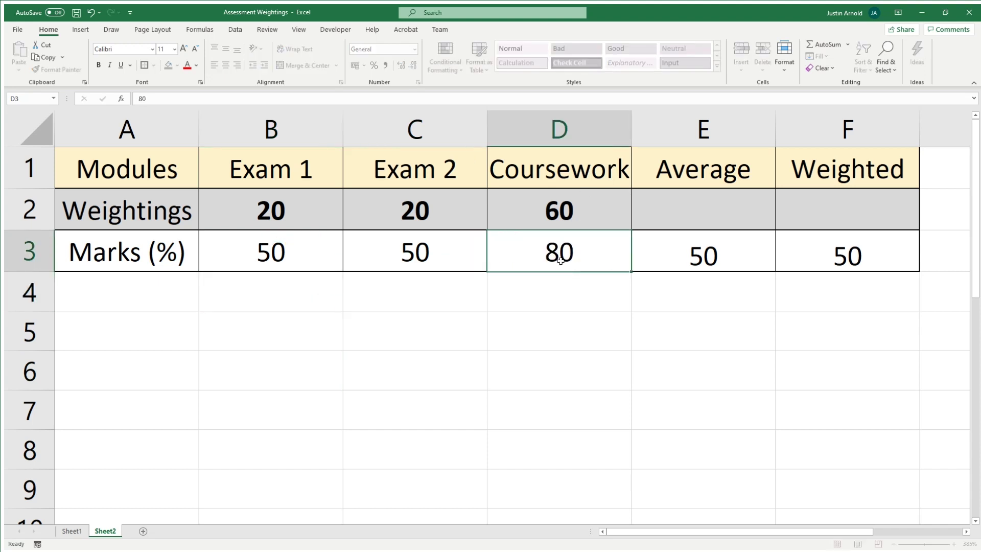
left_click(685, 393)
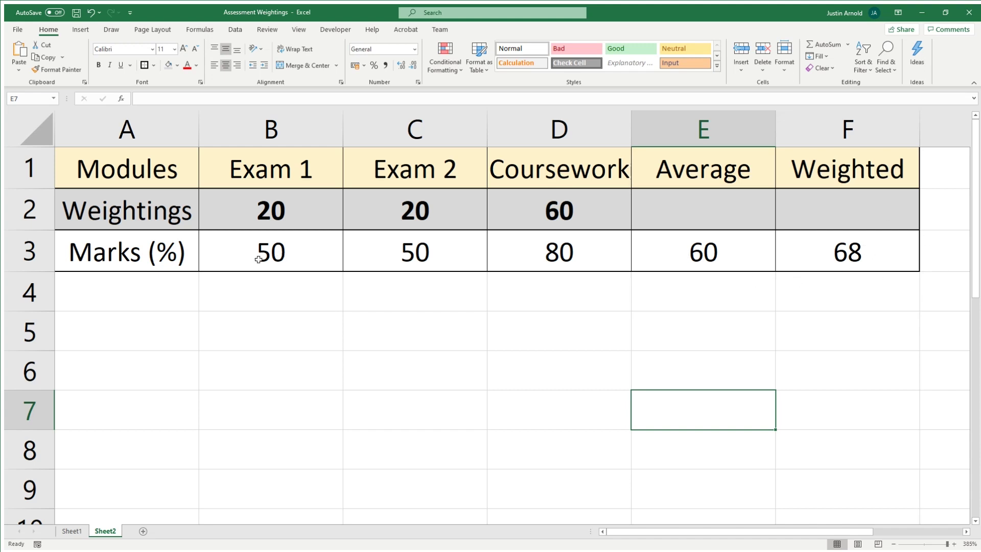
left_click(257, 305)
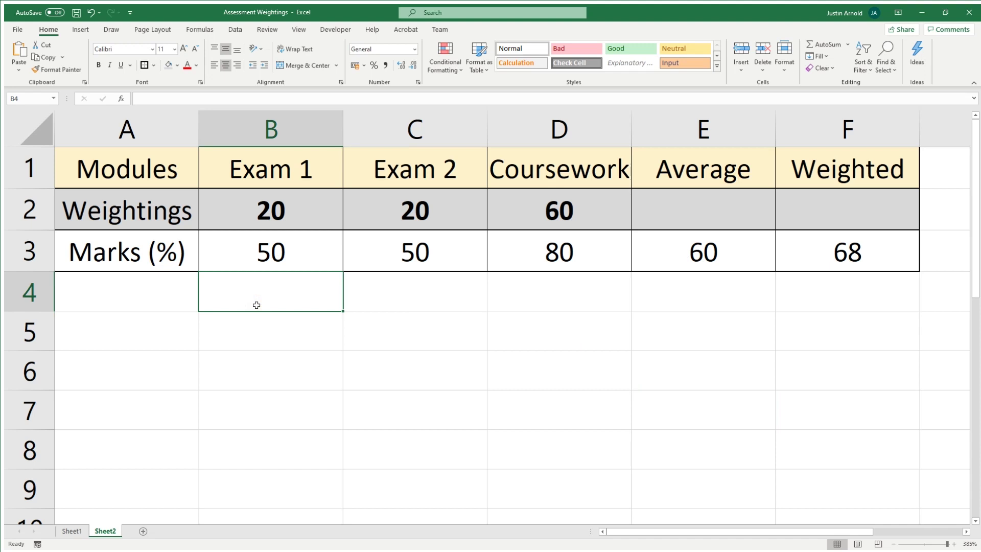
left_click(72, 531)
On Sheet1, compare the Exam 1 weighting in B2 with its mark below.
left_click(367, 316)
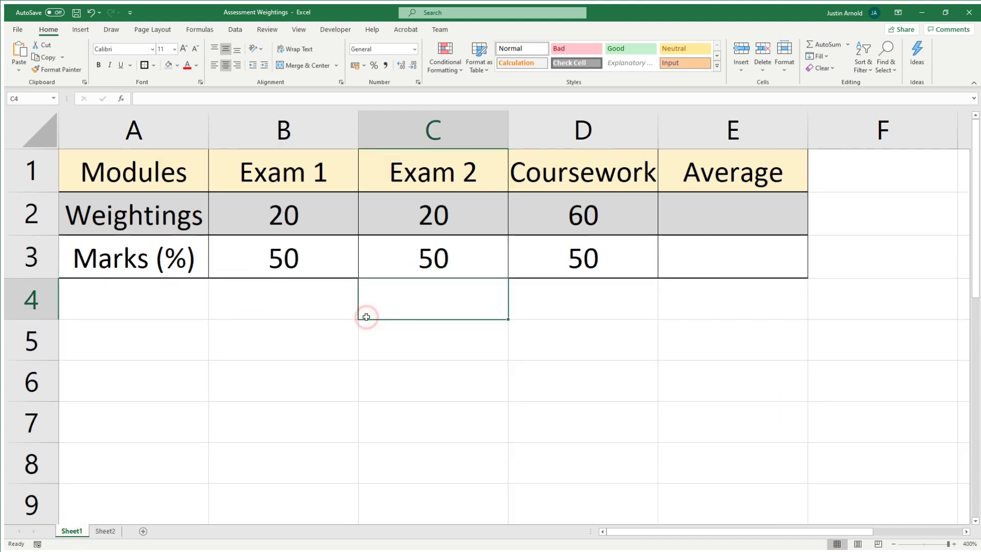
left_click(261, 204)
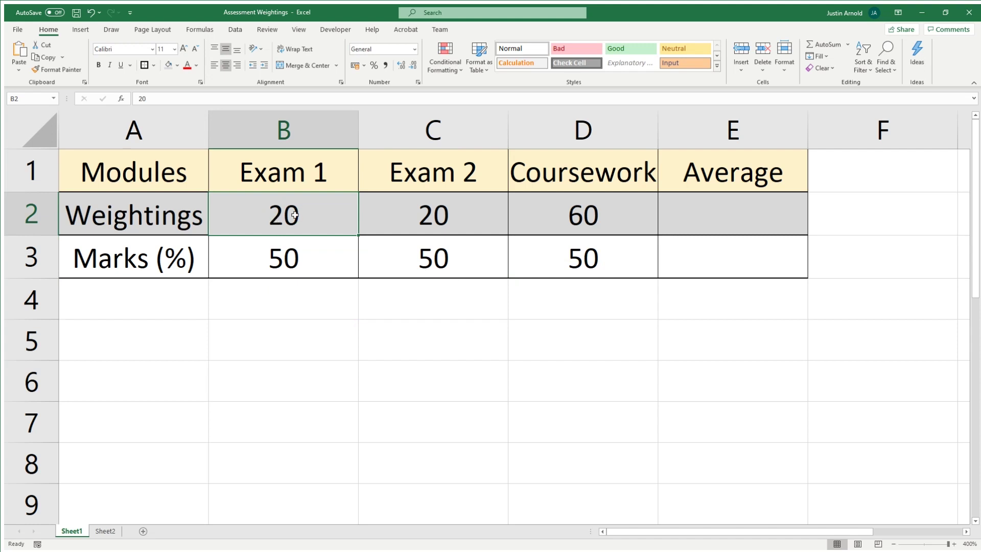
left_click(281, 308)
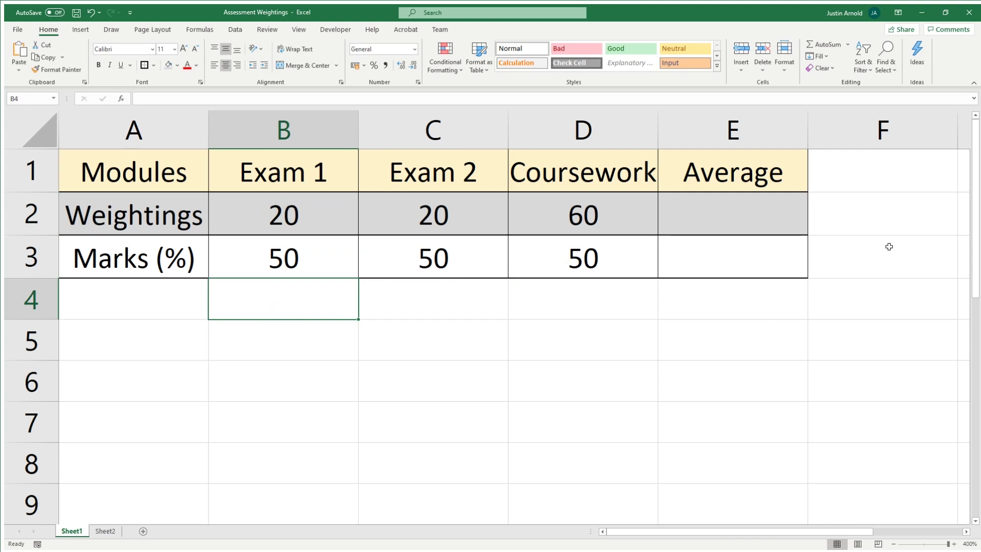
left_click(275, 215)
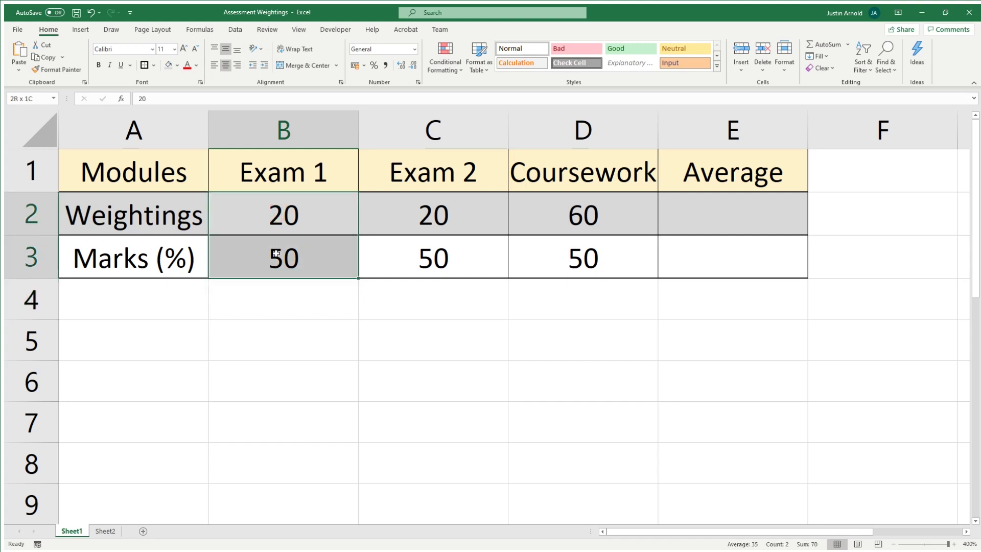
left_click_drag(275, 254, 285, 252)
left_click(280, 214)
left_click(284, 252)
left_click(260, 215)
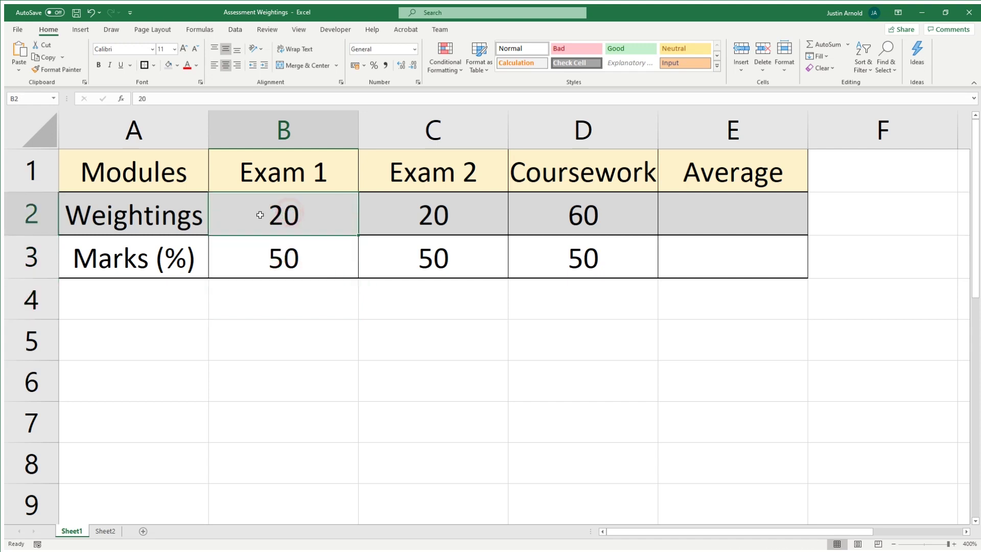
left_click(260, 216)
Start a new formula in B4 beneath the Exam 1 mark in B3.
left_click(281, 260)
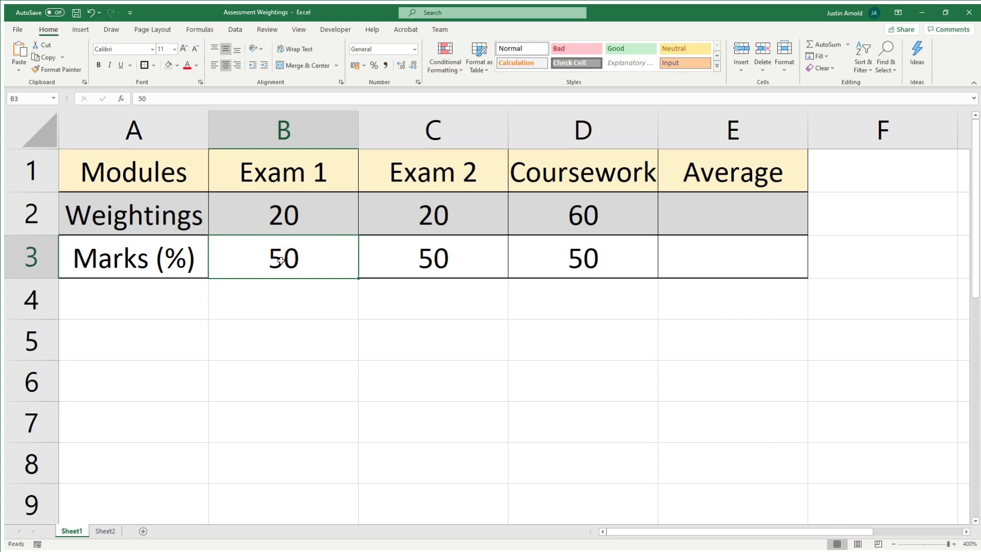
left_click(280, 301)
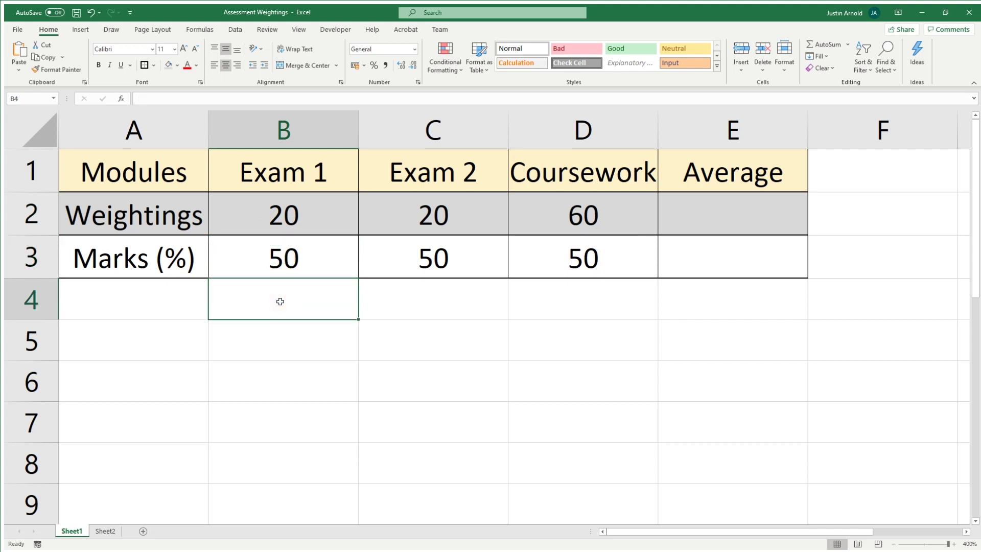
type("=")
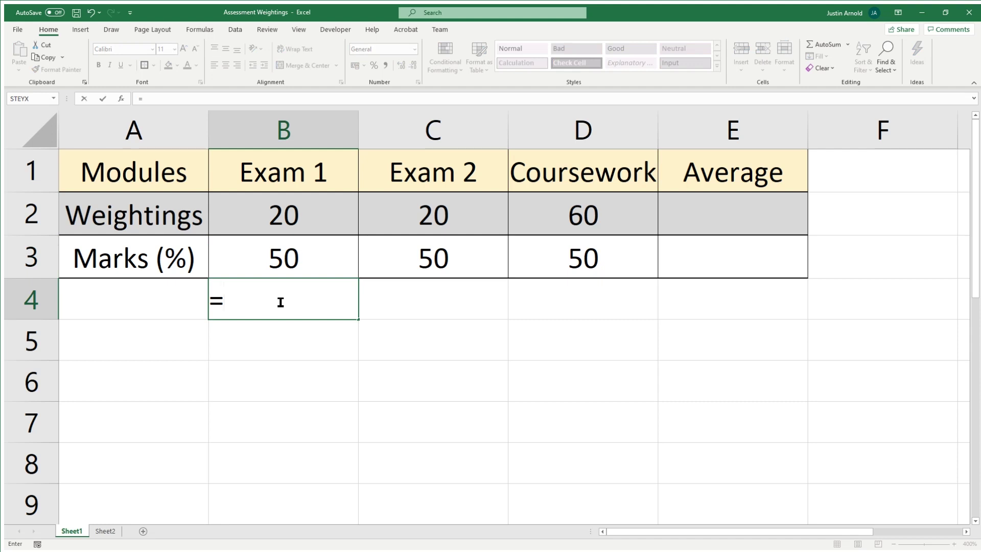
Enter =B2*B3 in B4 and fill it across to D4, giving 1000, 1000 and 3000.
left_click(299, 212)
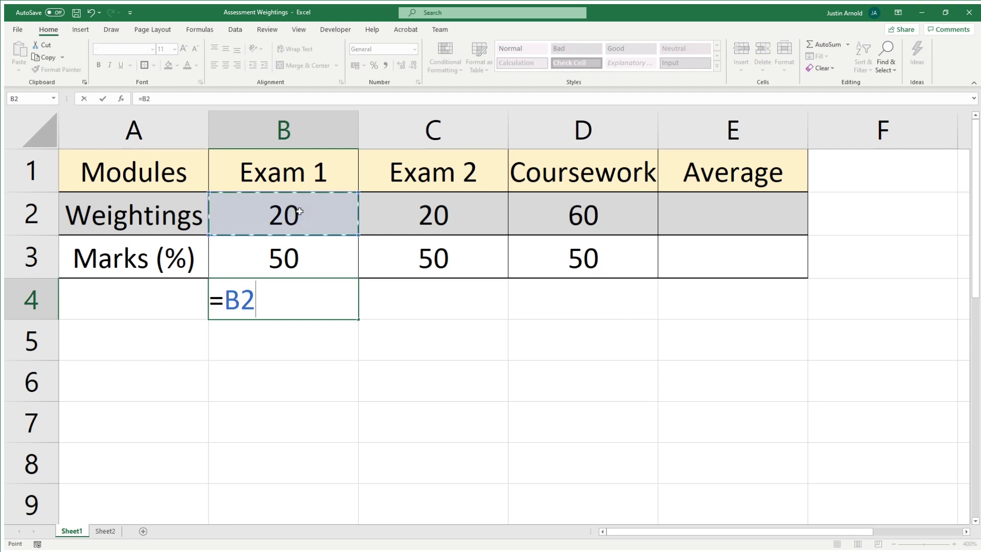
type("*")
left_click(300, 254)
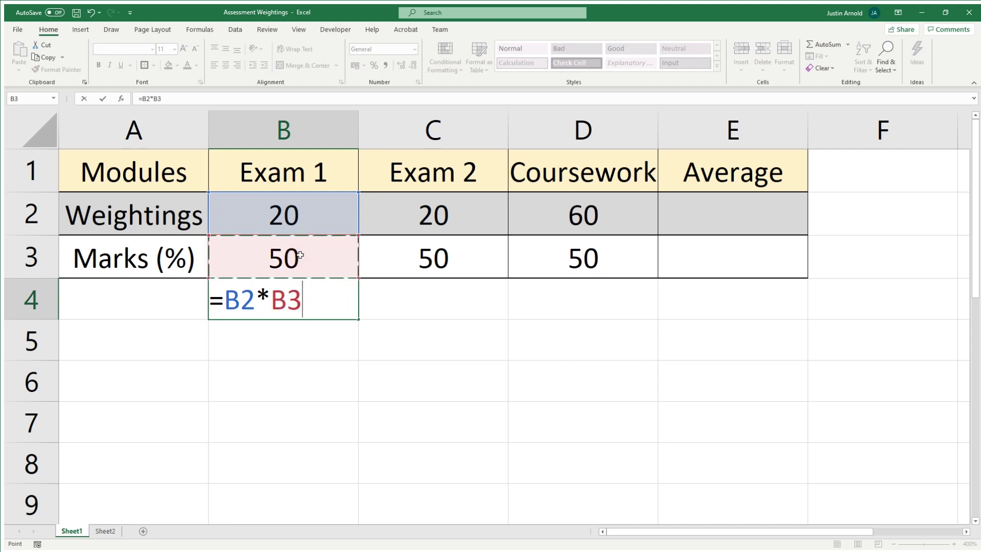
key("Return")
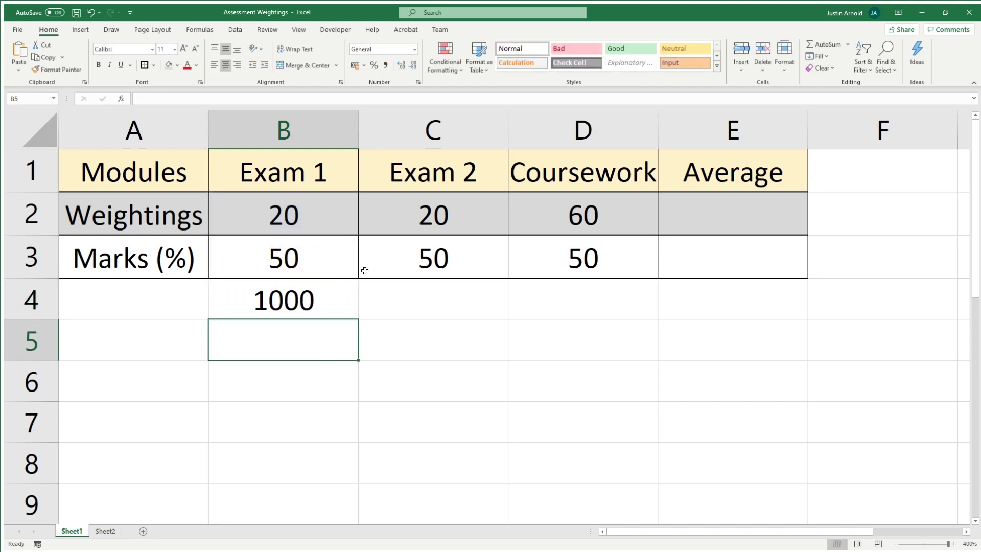
left_click(333, 309)
left_click_drag(358, 319, 597, 318)
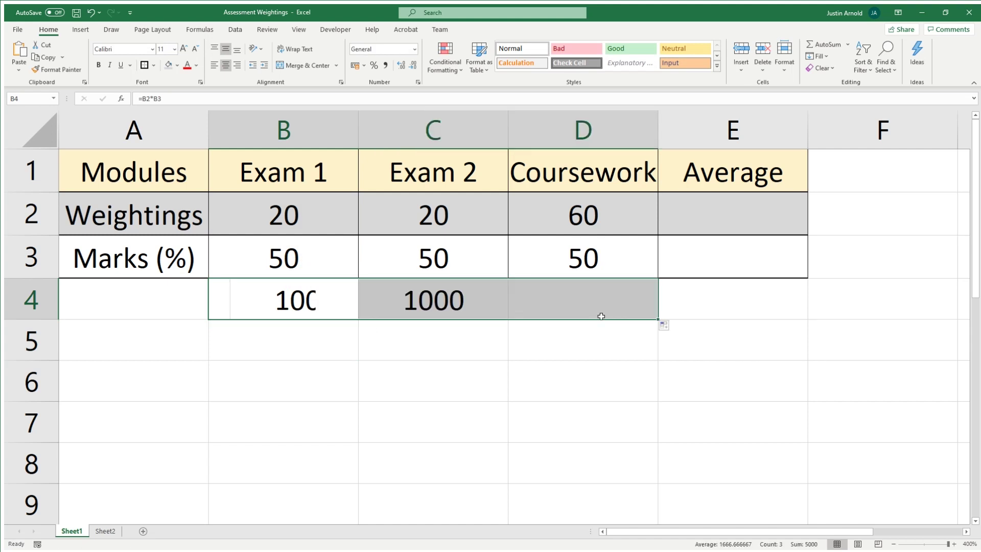
left_click(521, 364)
Compare the marks and weightings with the copied product formulas in B4:D4.
left_click(282, 252)
left_click(416, 255)
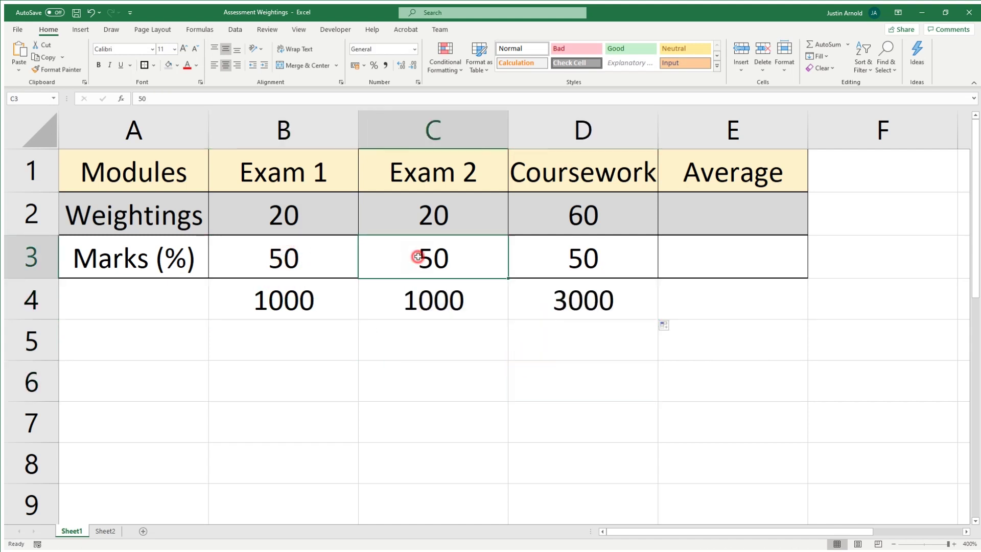
left_click(553, 255)
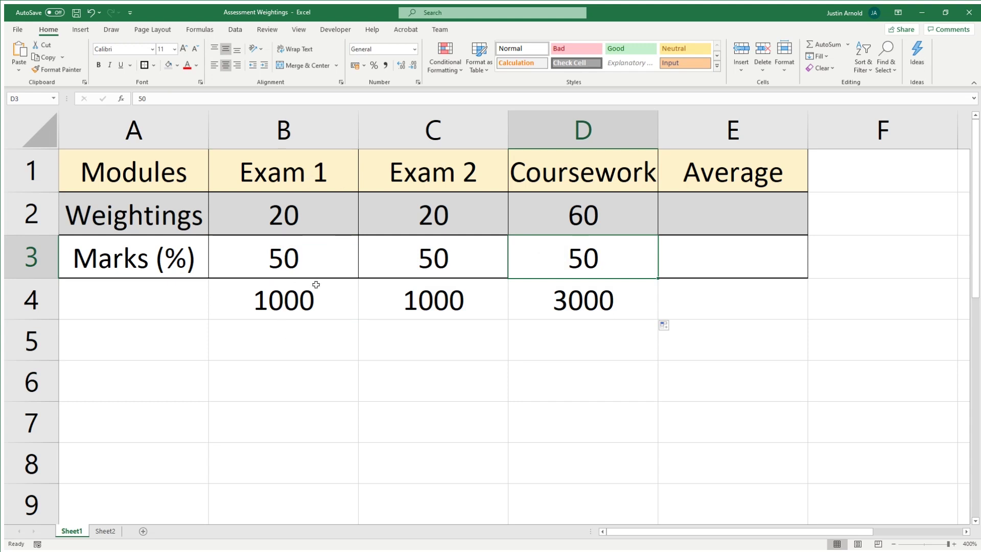
left_click(278, 298)
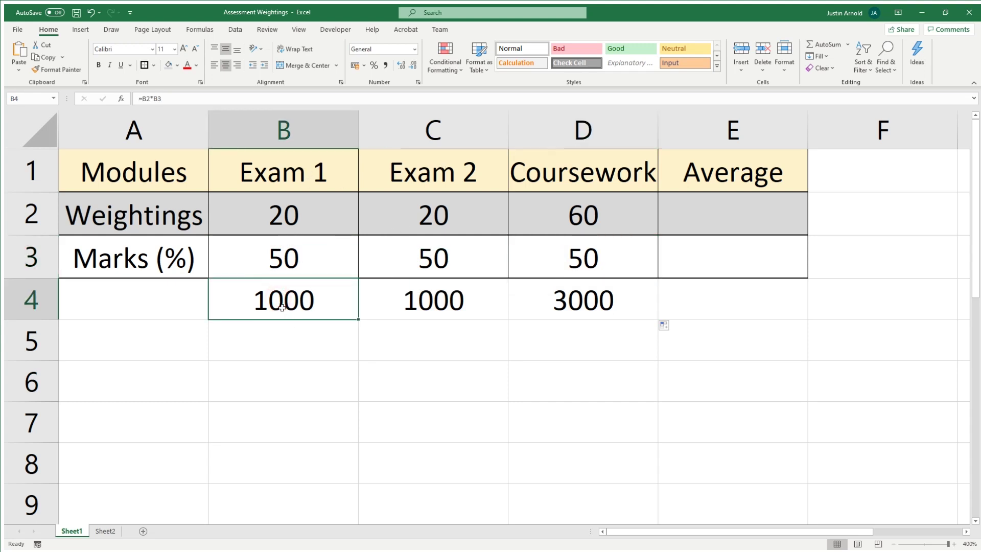
left_click(417, 307)
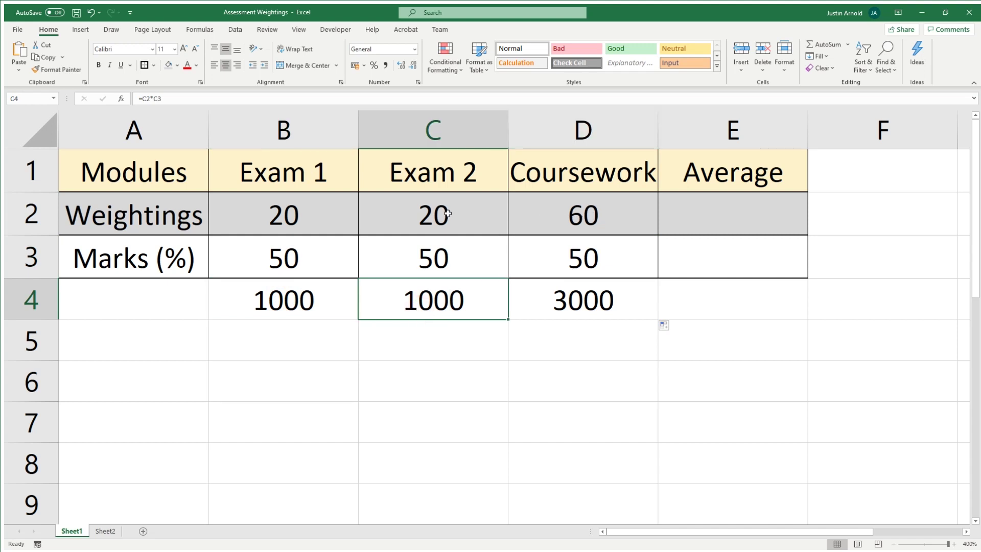
left_click(574, 216)
left_click(456, 219)
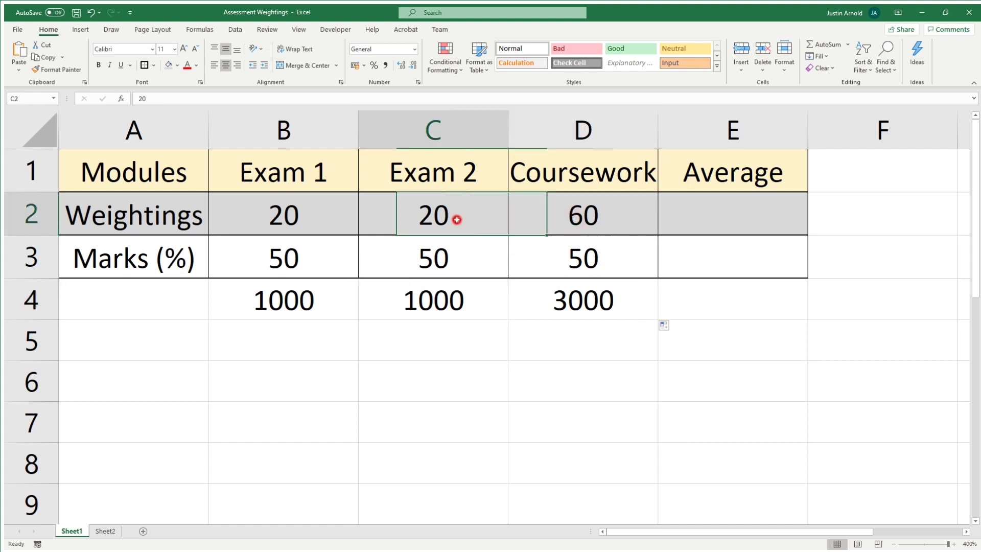
left_click(581, 308)
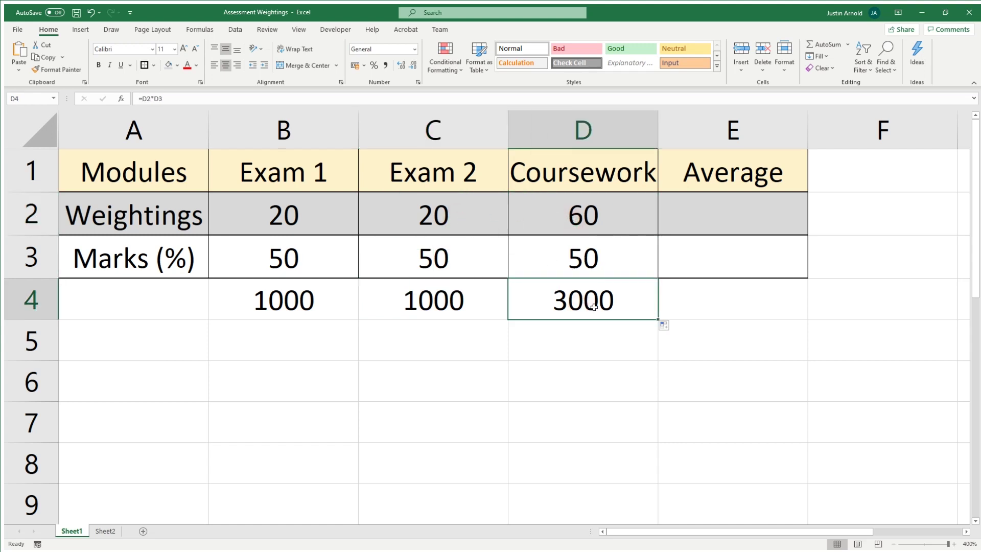
left_click(464, 304)
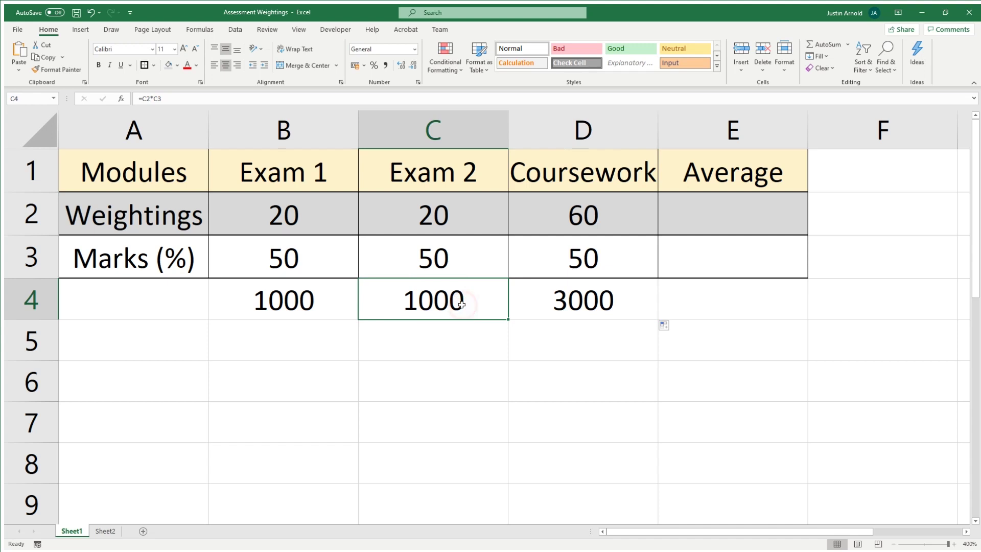
left_click(567, 304)
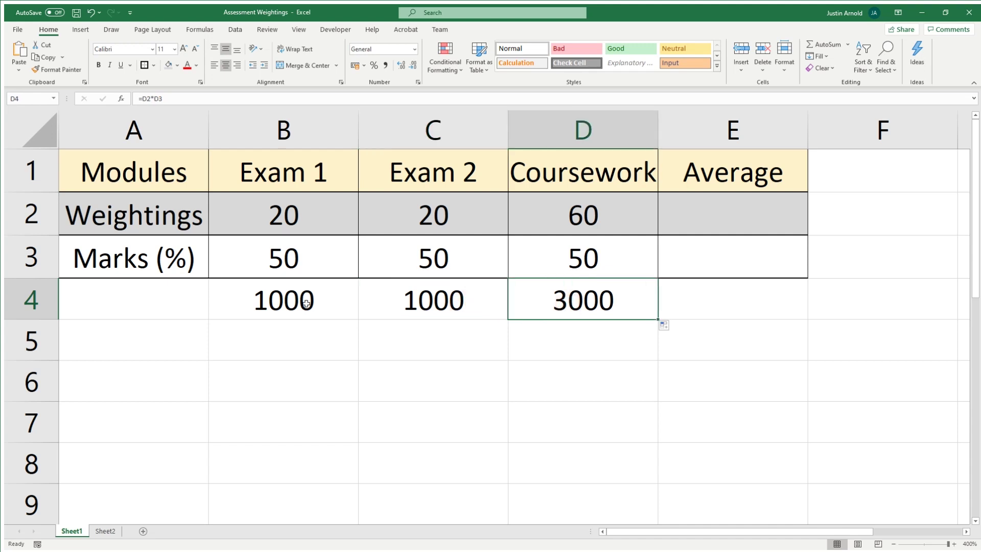
left_click(306, 304)
Begin =SUM( in E4 with the product range B4:D4.
left_click(581, 300)
left_click(684, 300)
type("=")
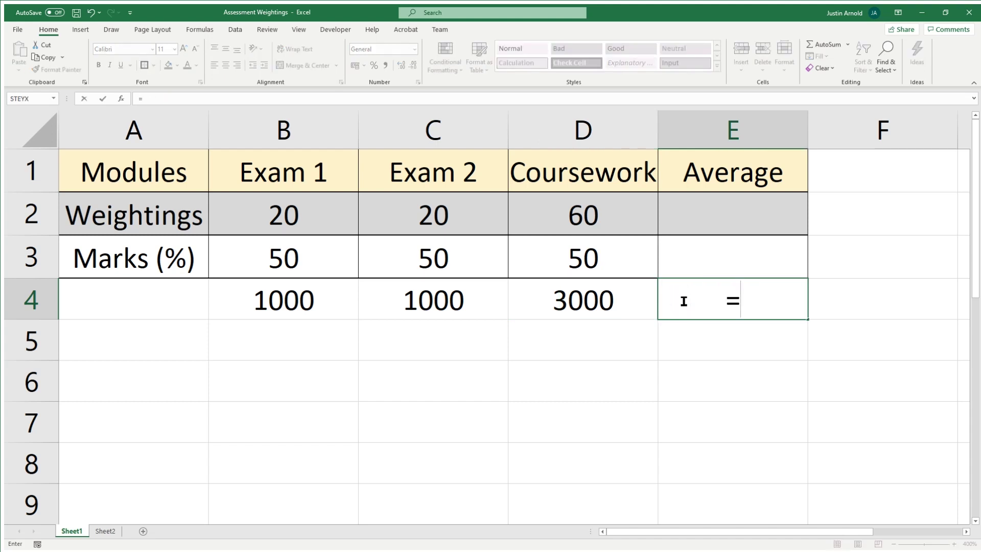
type("sum(")
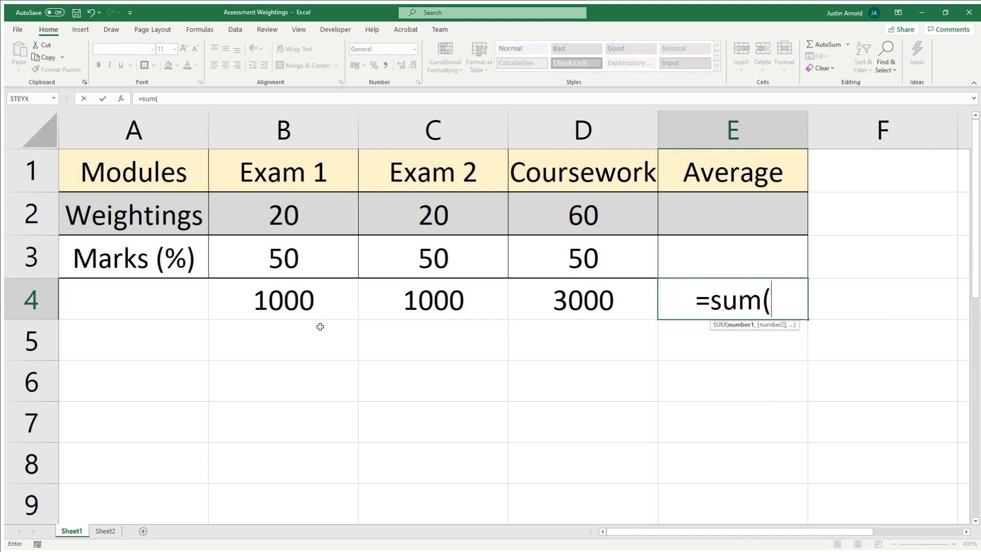
left_click_drag(284, 306, 546, 305)
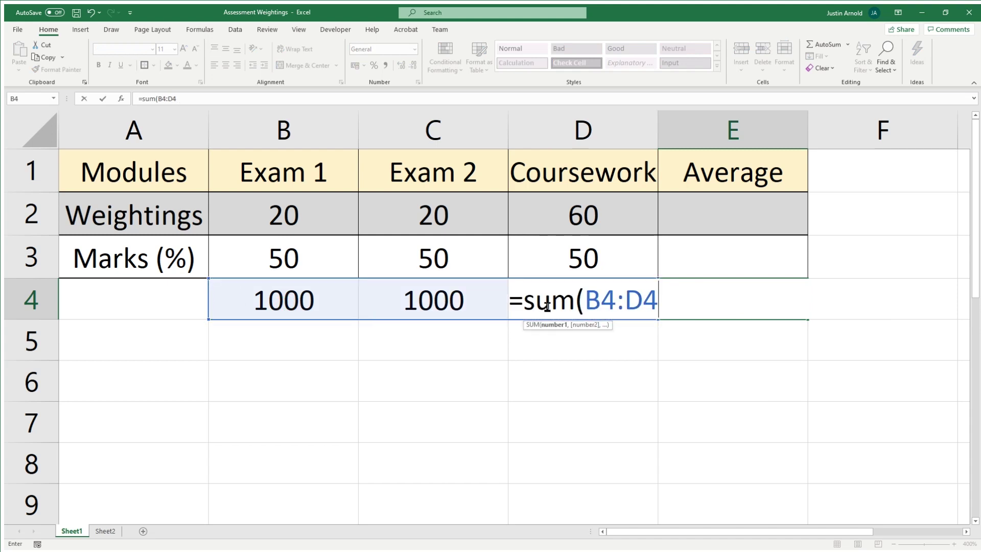
Close the =SUM(B4:D4) formula in E4 so it totals 5000.
type(")")
key("Return")
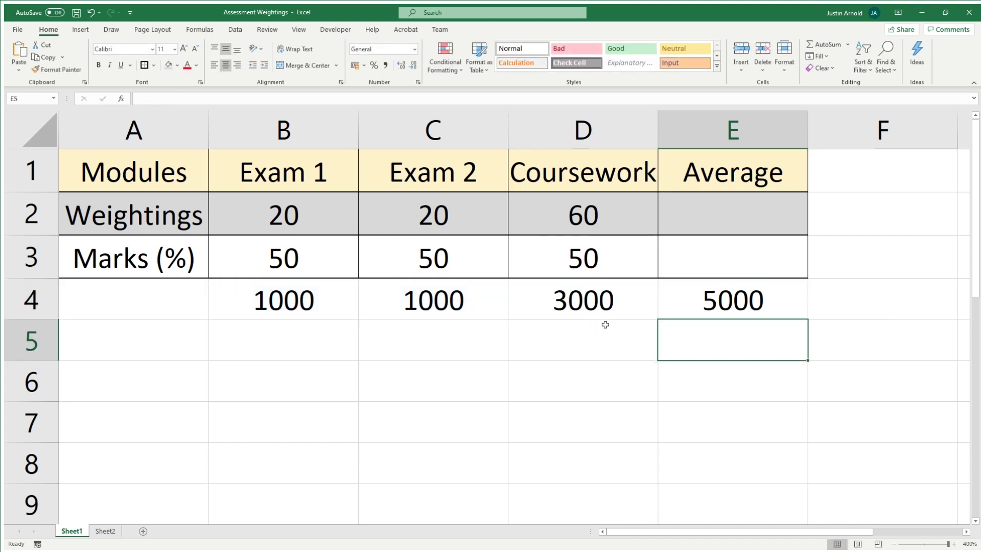
left_click(701, 296)
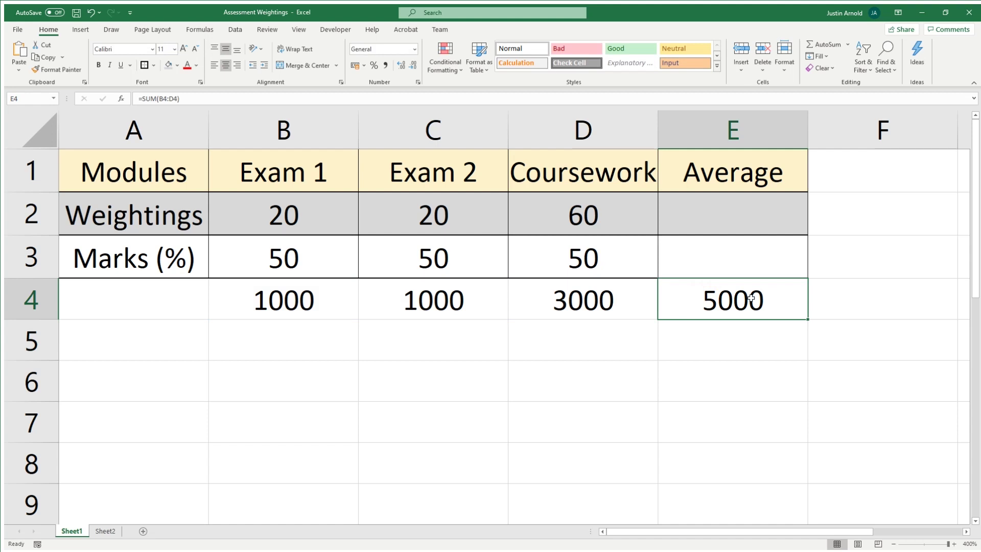
Highlight the weightings B2:D2 to show they add up to 100.
left_click_drag(281, 213, 568, 213)
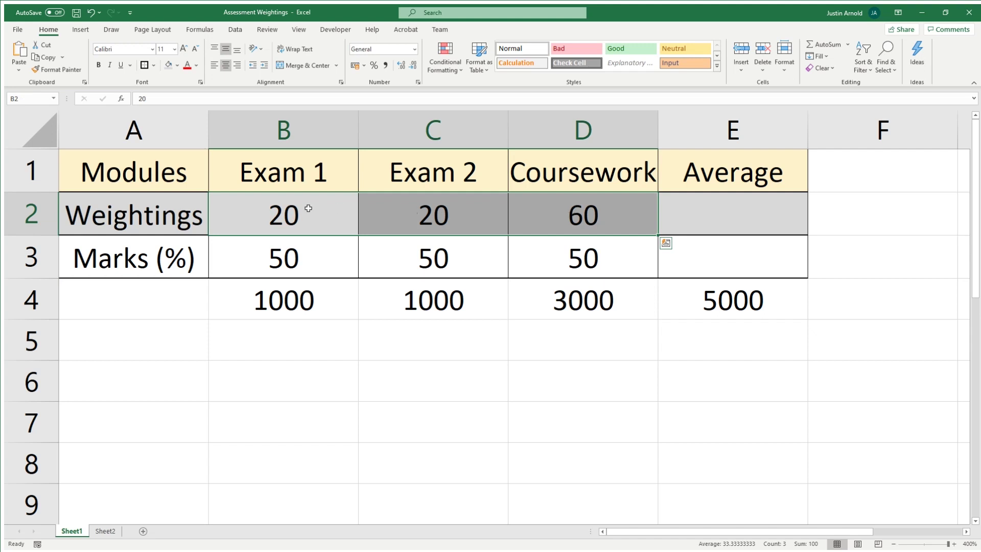
left_click(280, 214)
left_click(405, 214)
left_click(556, 215)
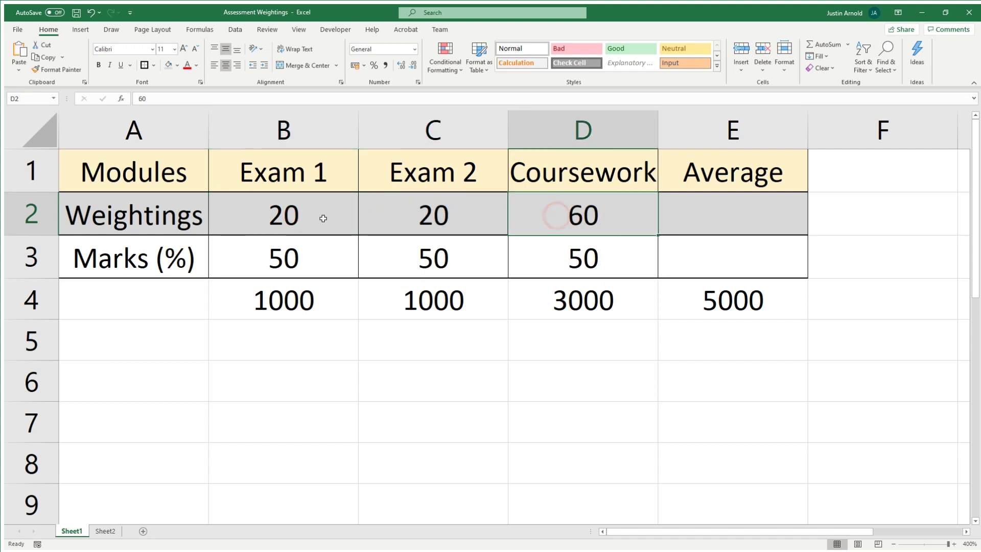
left_click(322, 218)
left_click(399, 215)
left_click(568, 215)
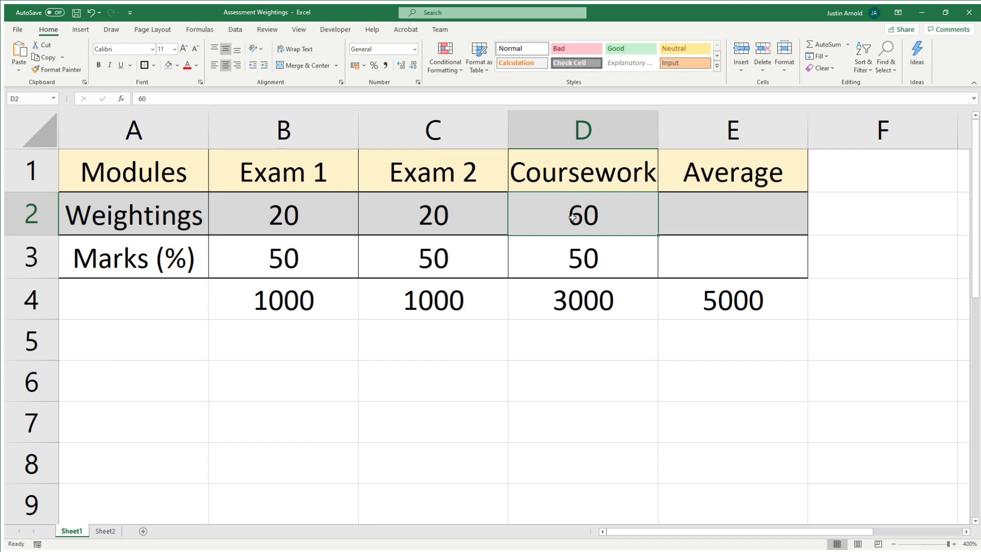
left_click(757, 306)
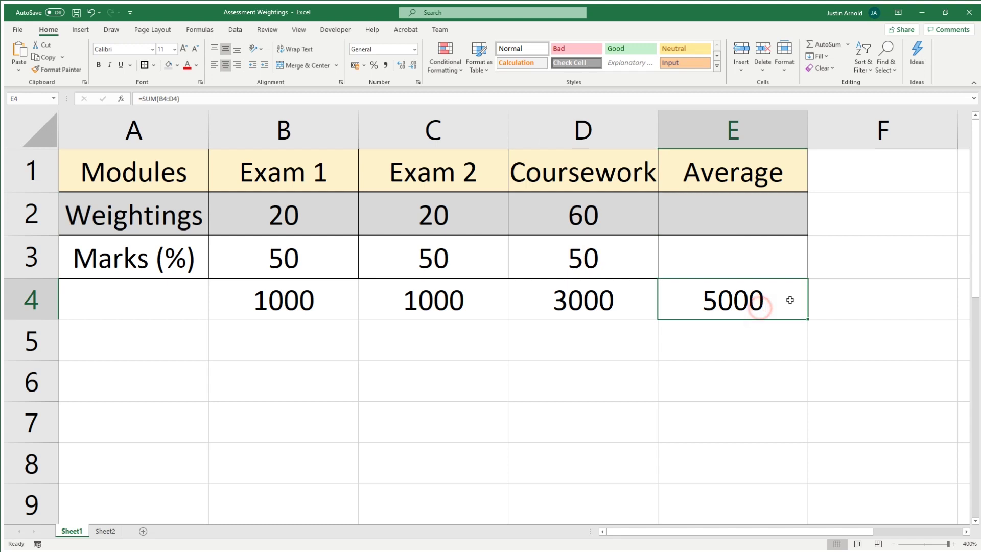
Revisit the three weightings against the 5000 total, then select F4.
left_click(278, 220)
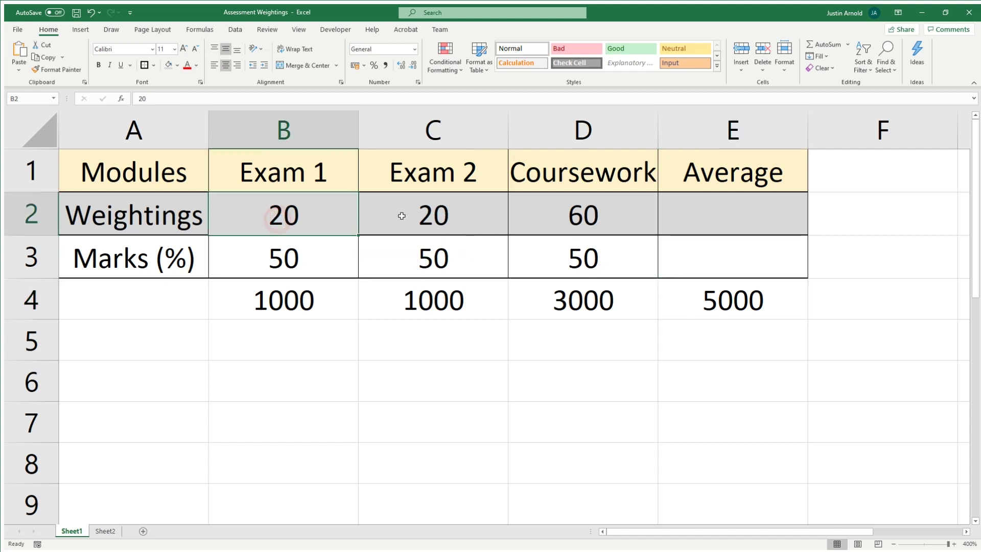
left_click(404, 216)
left_click(526, 216)
left_click(355, 221)
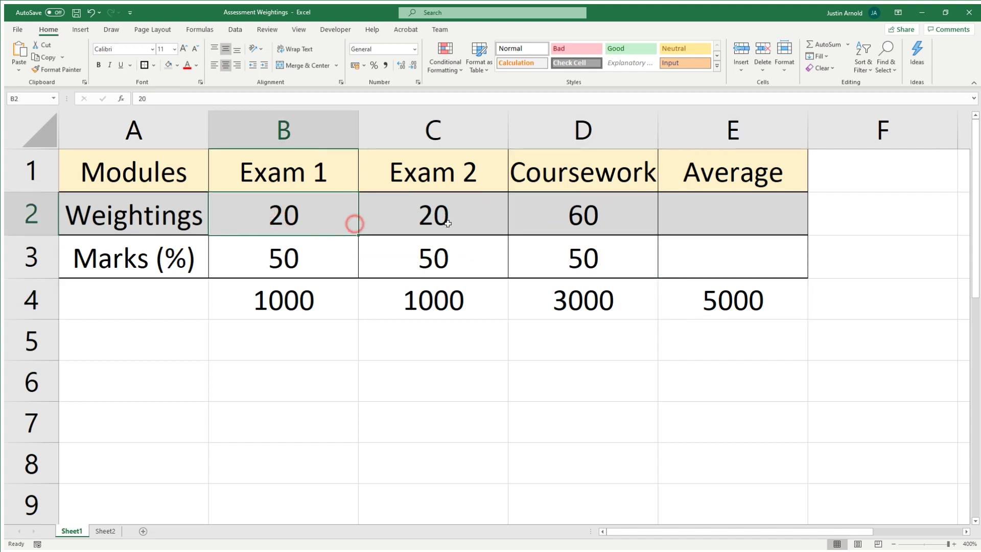
left_click(475, 219)
left_click(521, 218)
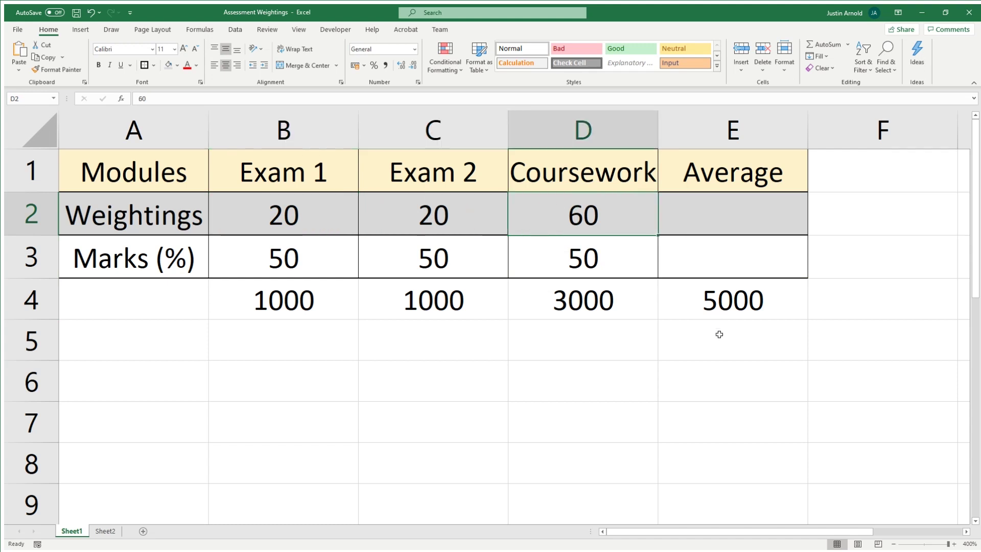
left_click(728, 309)
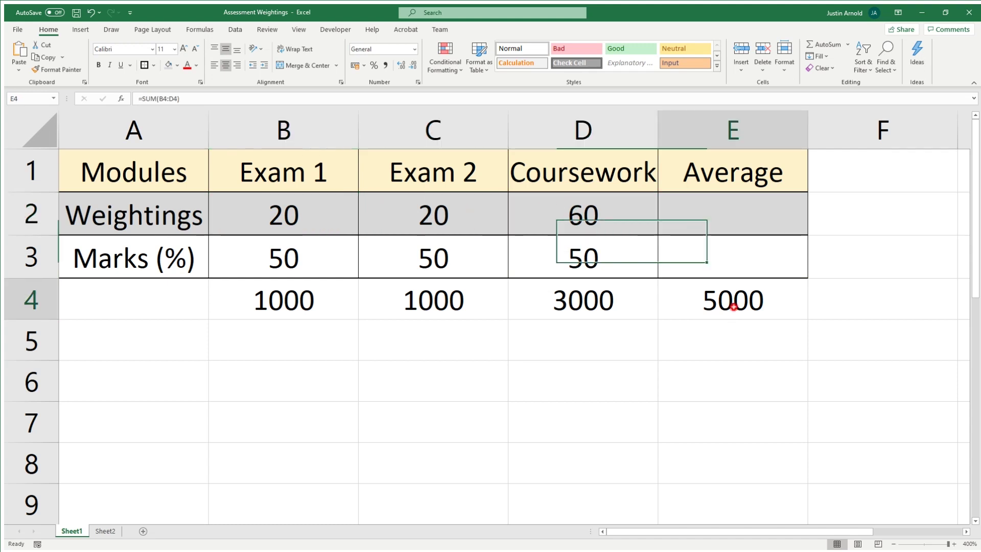
left_click(846, 308)
Enter =E4/(SUM(B2:D2)) in F4, accepting Excel's correction, to get a weighted grade of 50.
type("=")
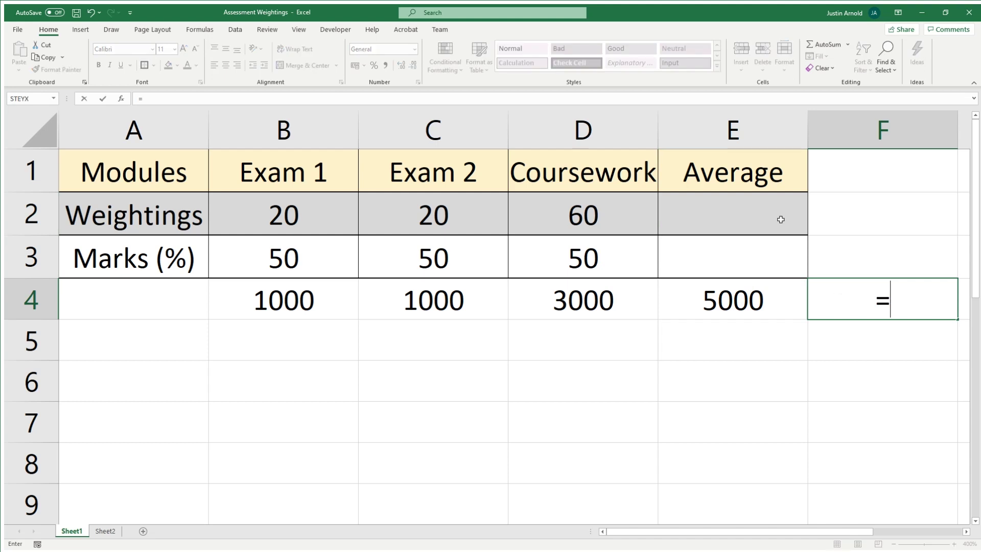
left_click(725, 309)
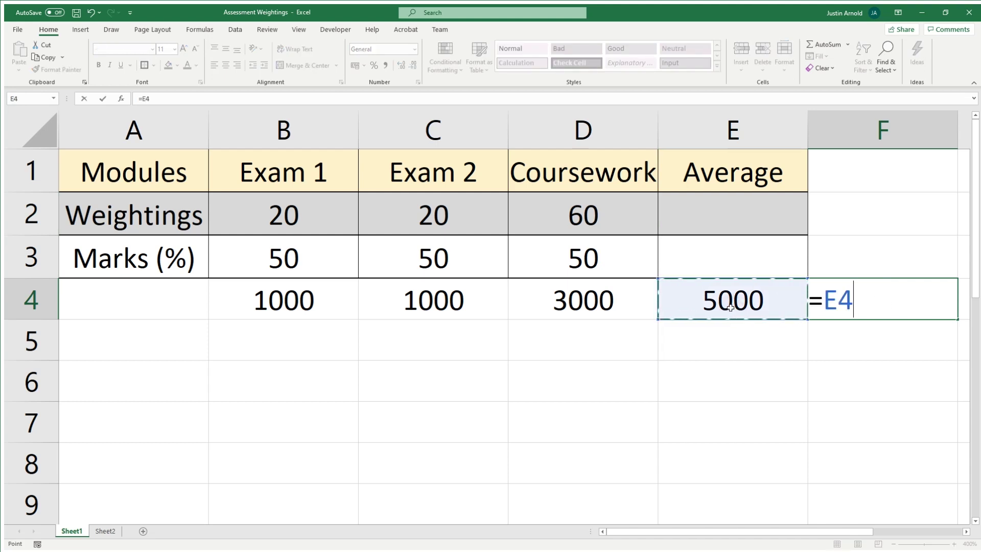
type("/")
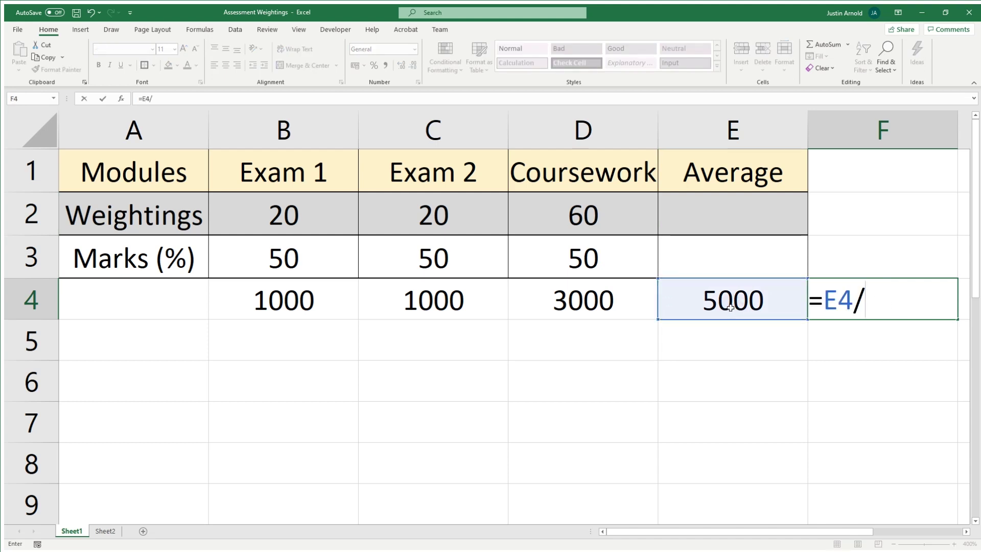
type("(sum(")
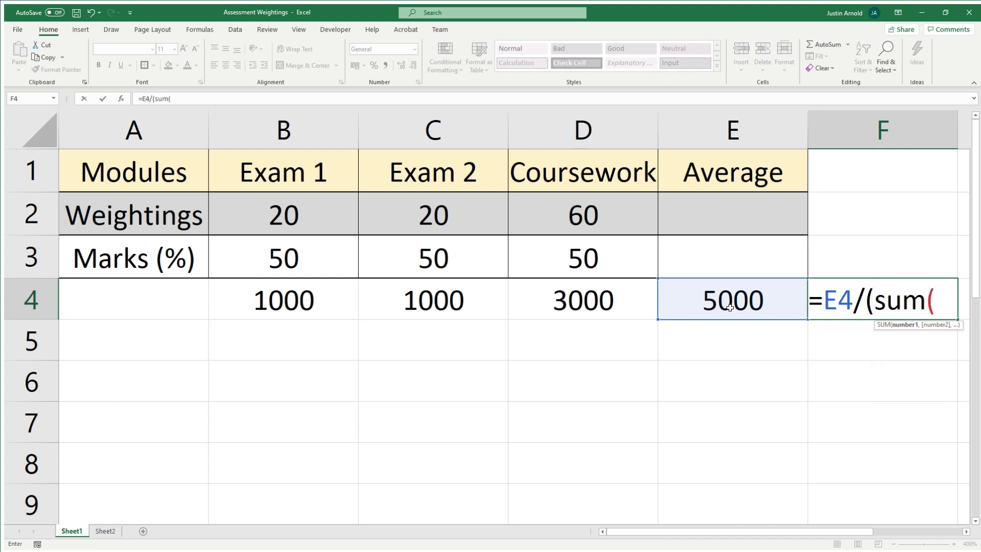
left_click_drag(248, 222, 634, 221)
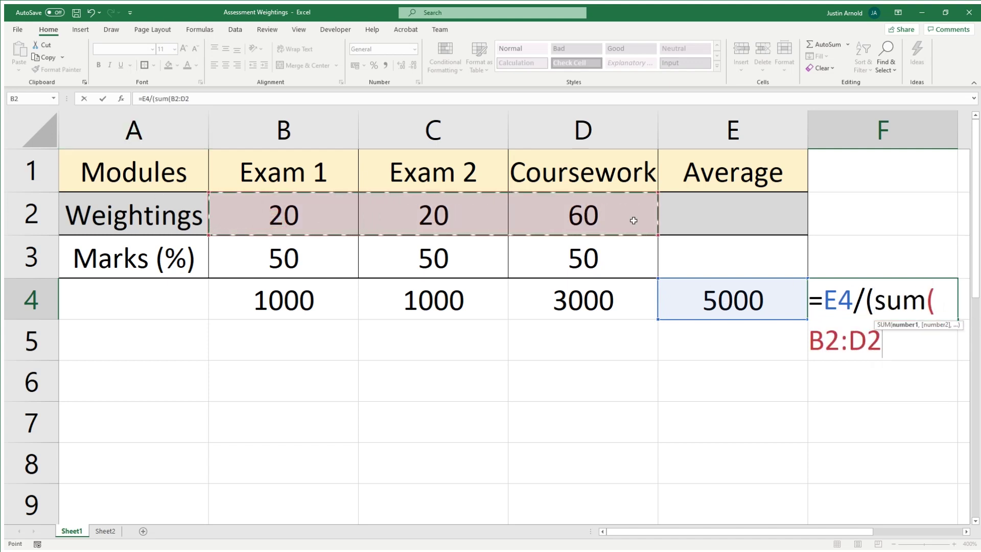
type(")")
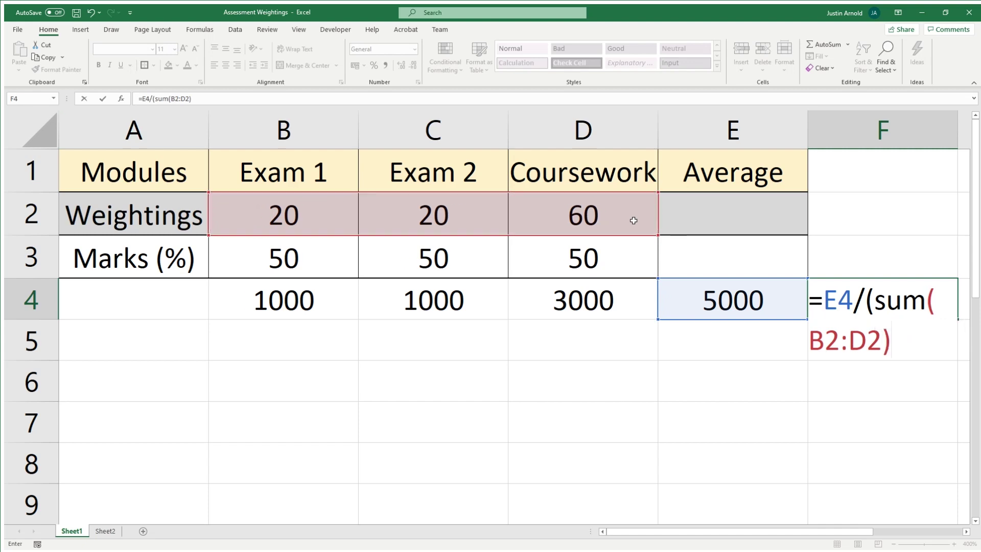
key("Return")
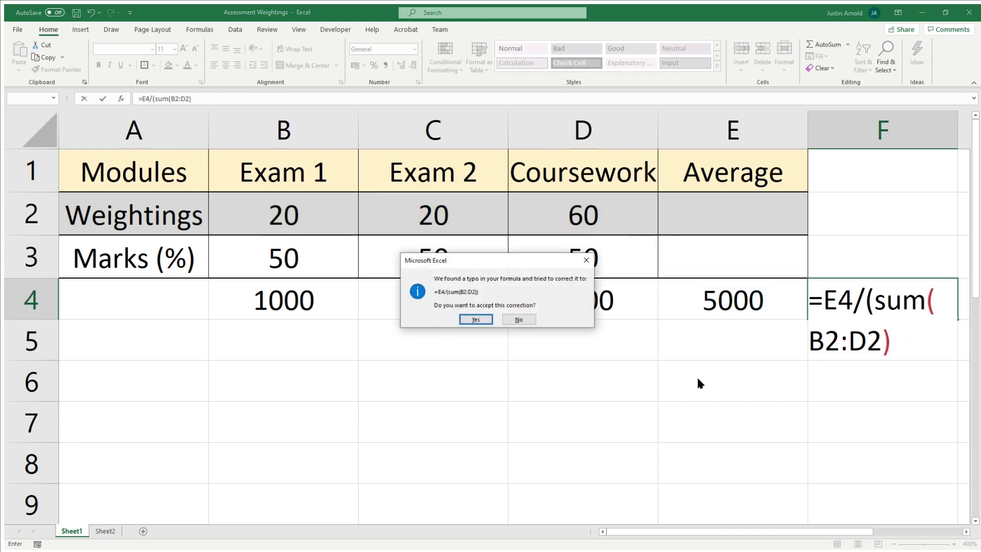
left_click(475, 319)
left_click(797, 411)
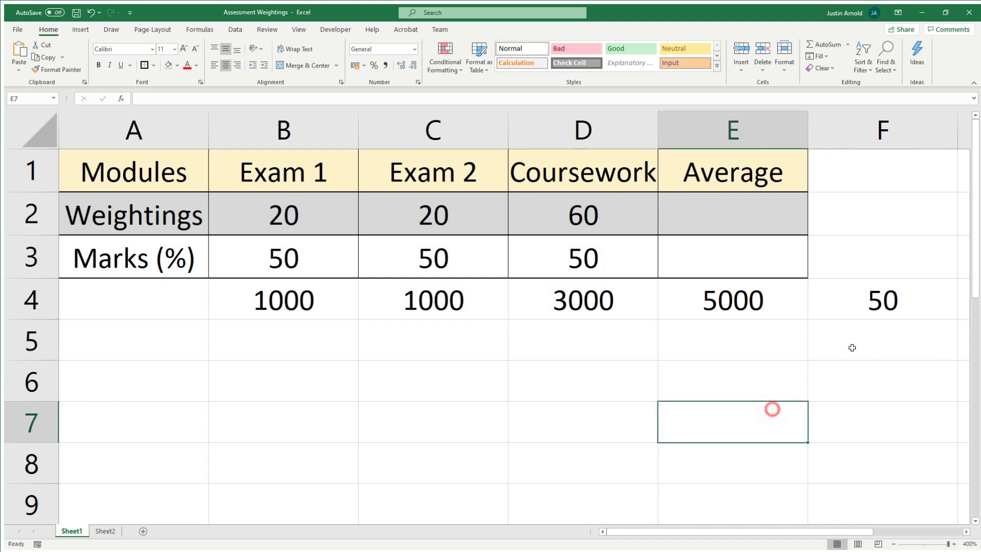
left_click(878, 300)
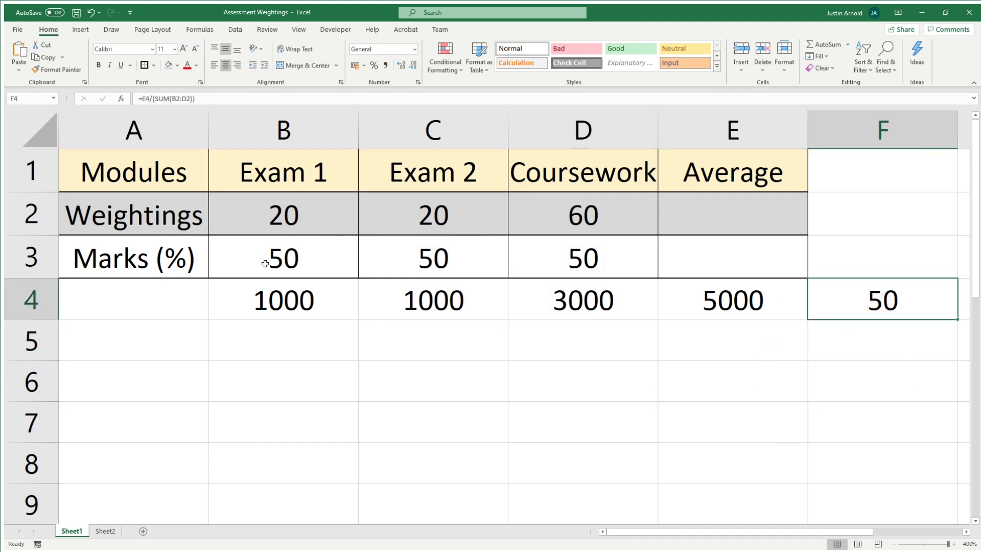
left_click(296, 259)
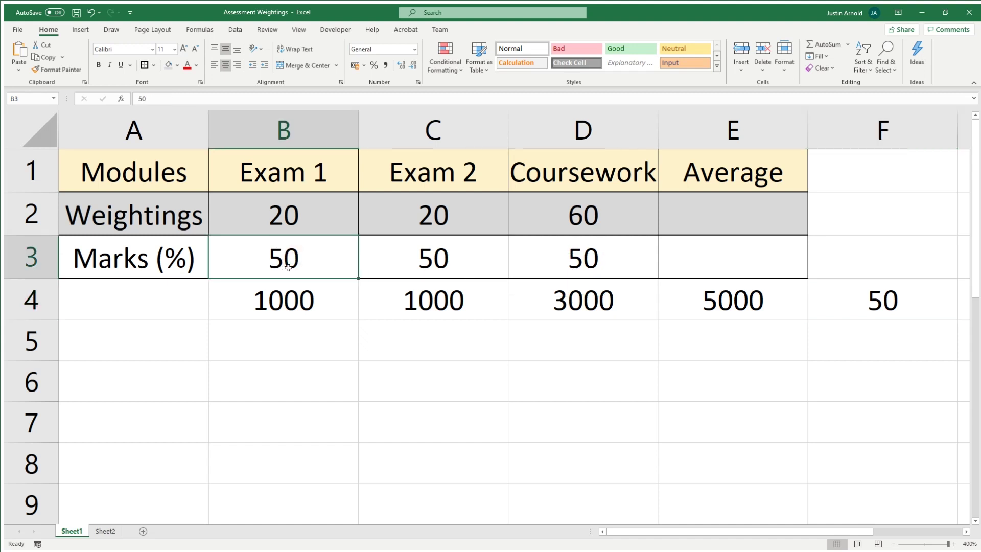
type("80")
key("Return")
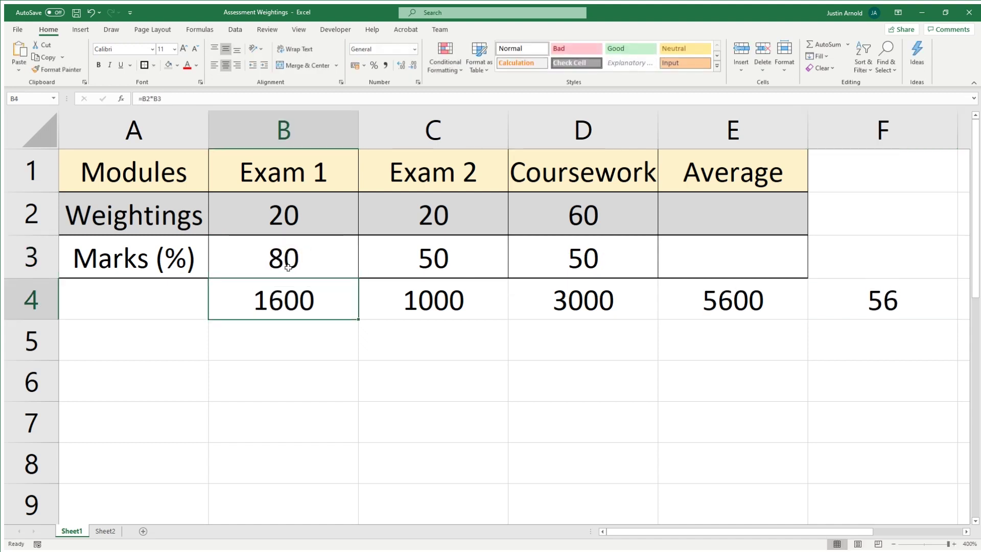
left_click(892, 307)
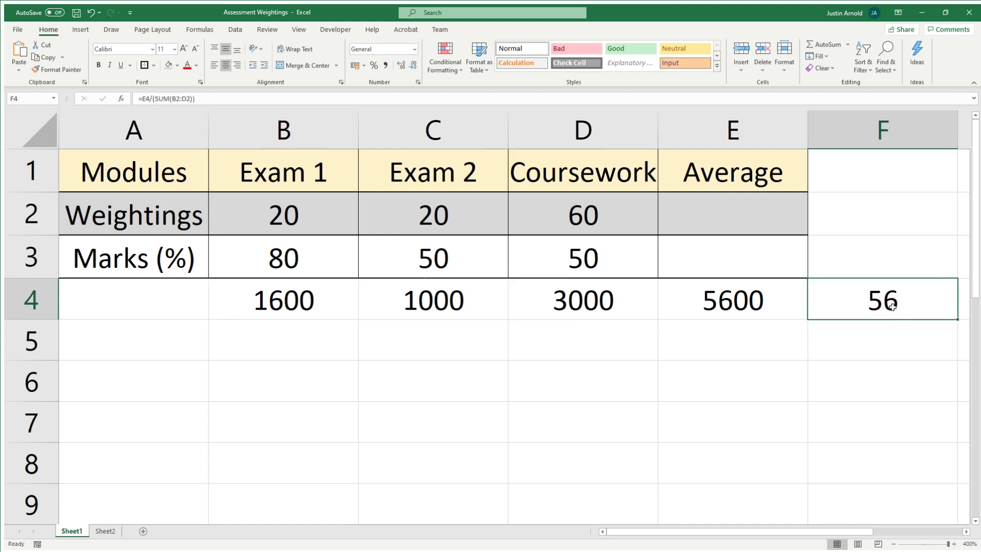
key("ctrl+z")
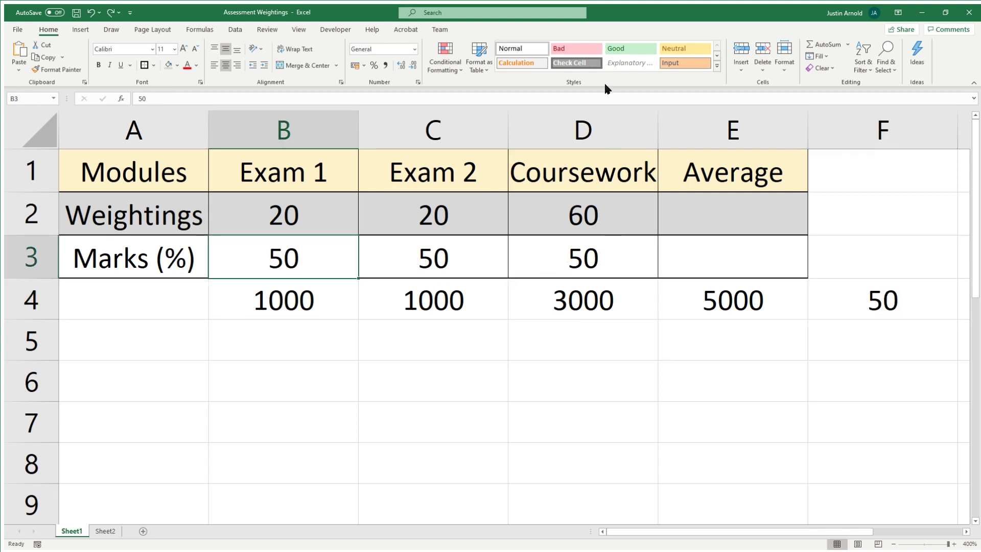
left_click(587, 258)
double_click(587, 258)
key("BackSpace")
type("8")
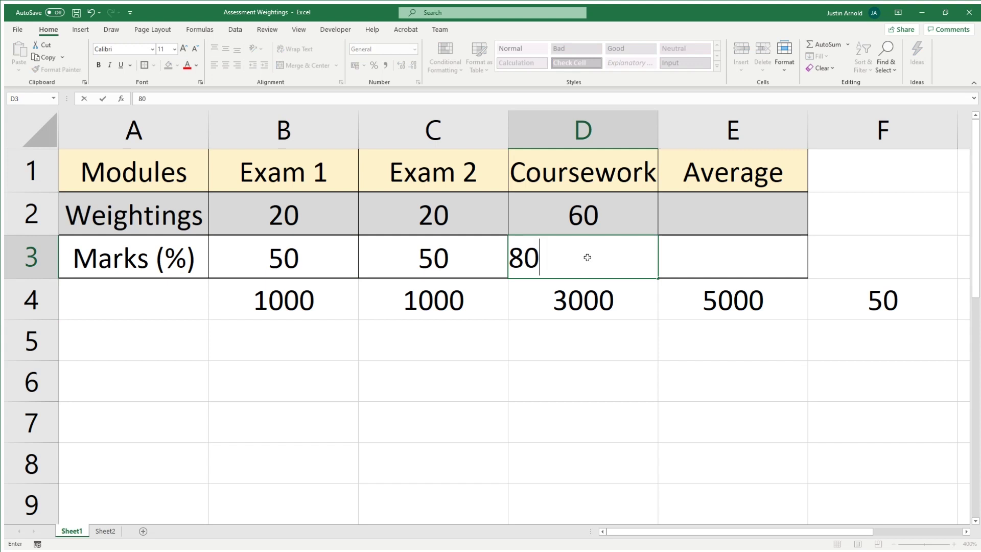
key("Return")
left_click(905, 307)
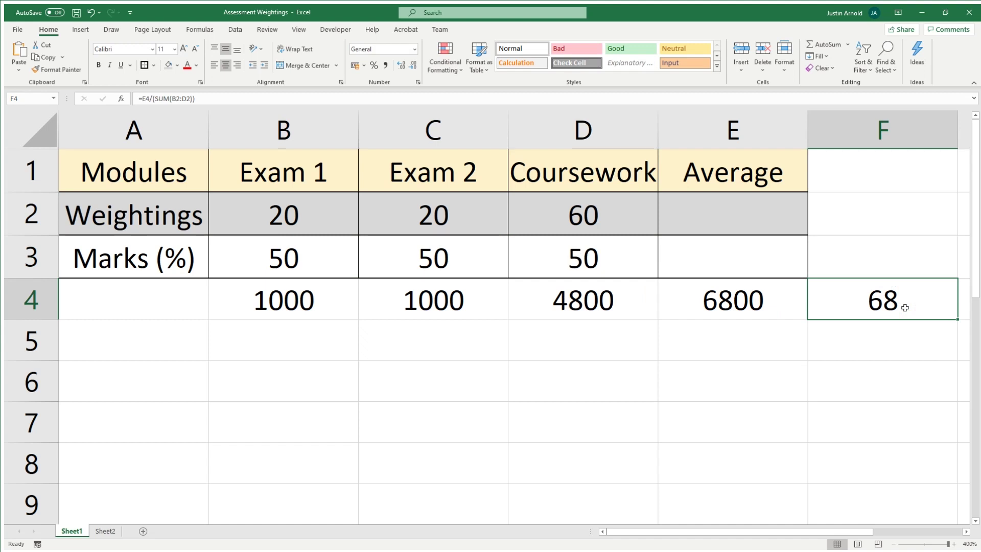
key("ctrl+z")
left_click(905, 307)
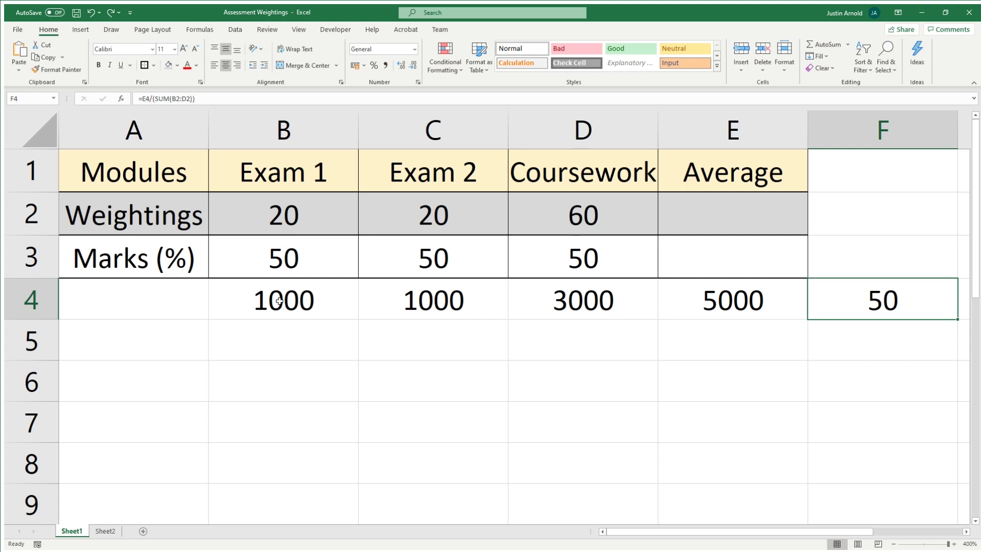
On Sheet2, enter =SUMPRODUCT(B3:D3,B2:D2) in the Weighted cell F3.
left_click(110, 531)
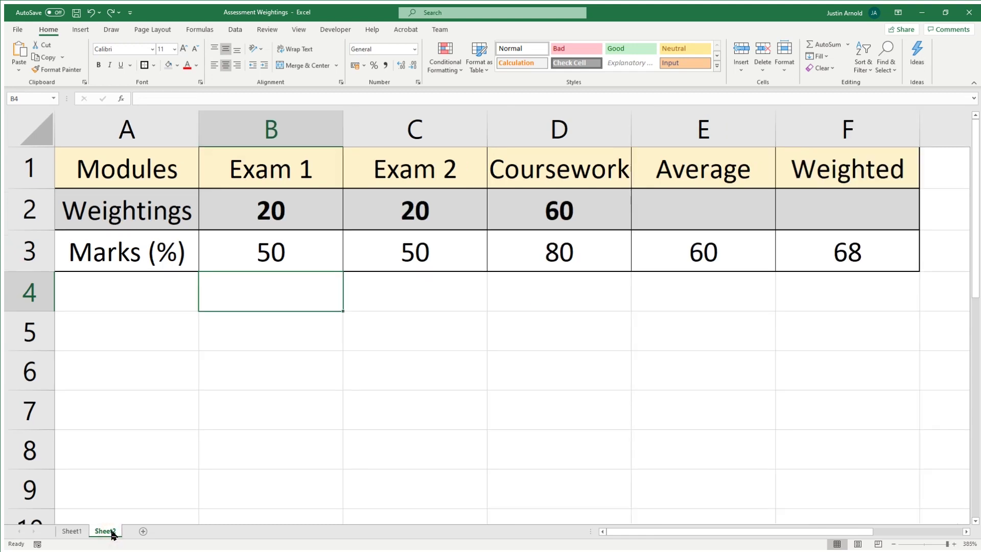
left_click(329, 382)
left_click(296, 307)
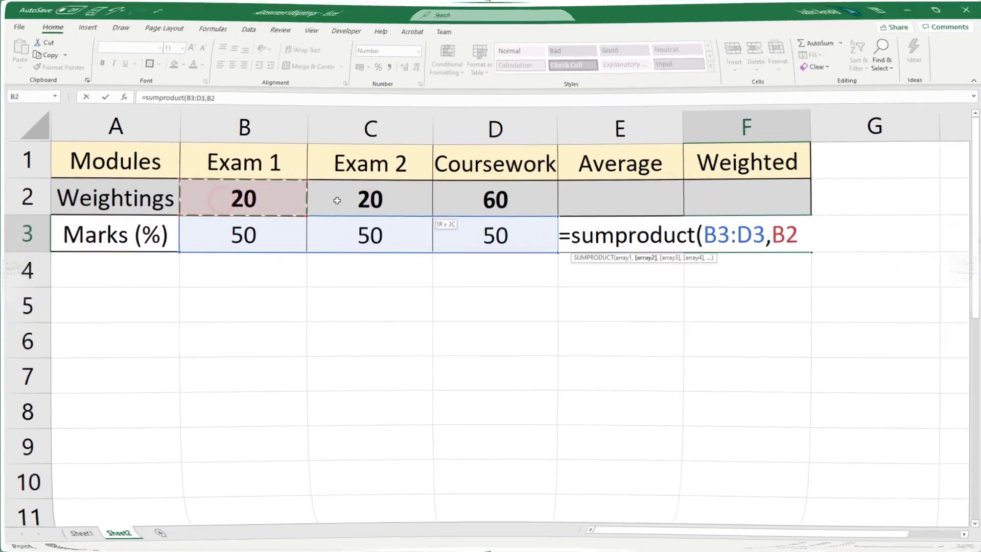
left_click_drag(336, 200, 459, 202)
type(")")
key("Return")
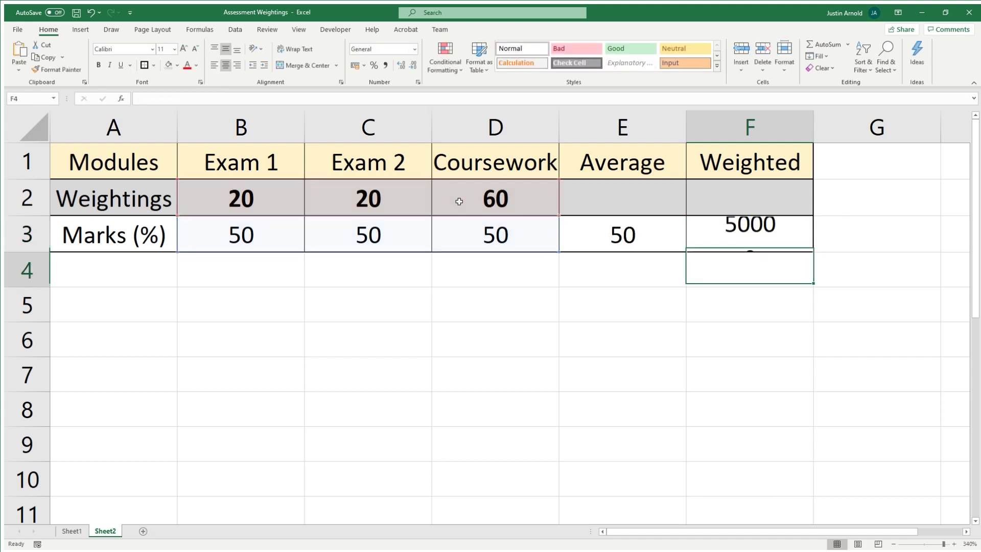
Append /100 to F3's SUMPRODUCT formula so the weighted grade reads 50.
left_click(751, 240)
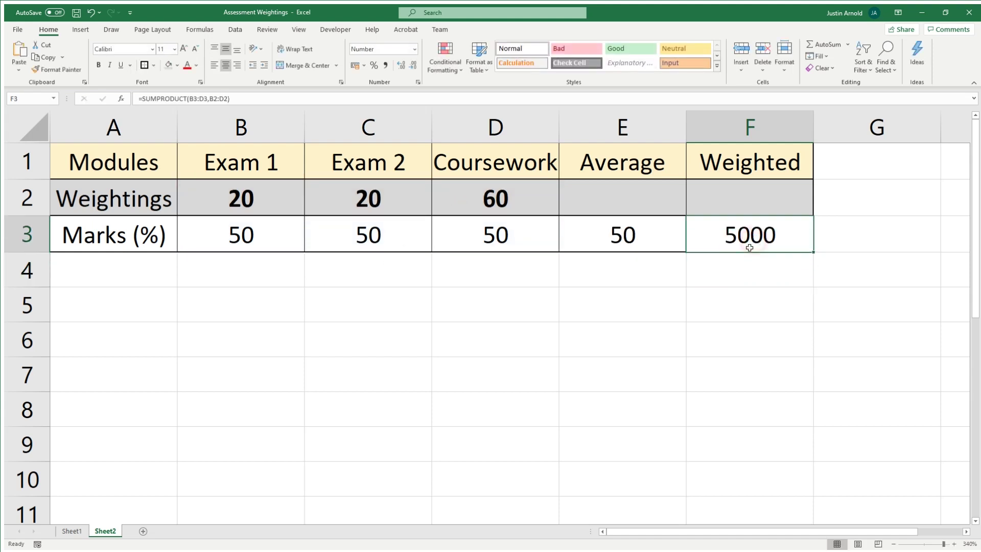
double_click(755, 238)
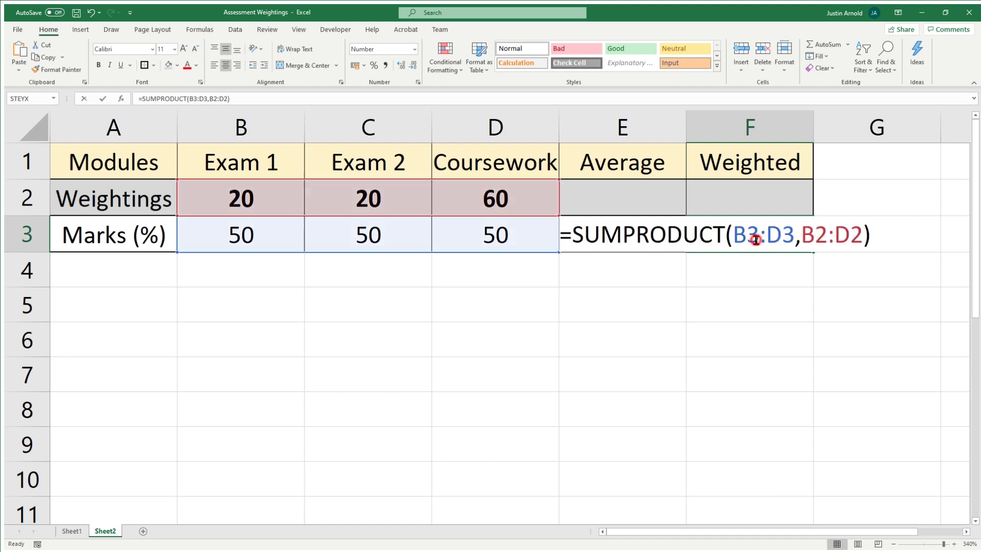
left_click(873, 234)
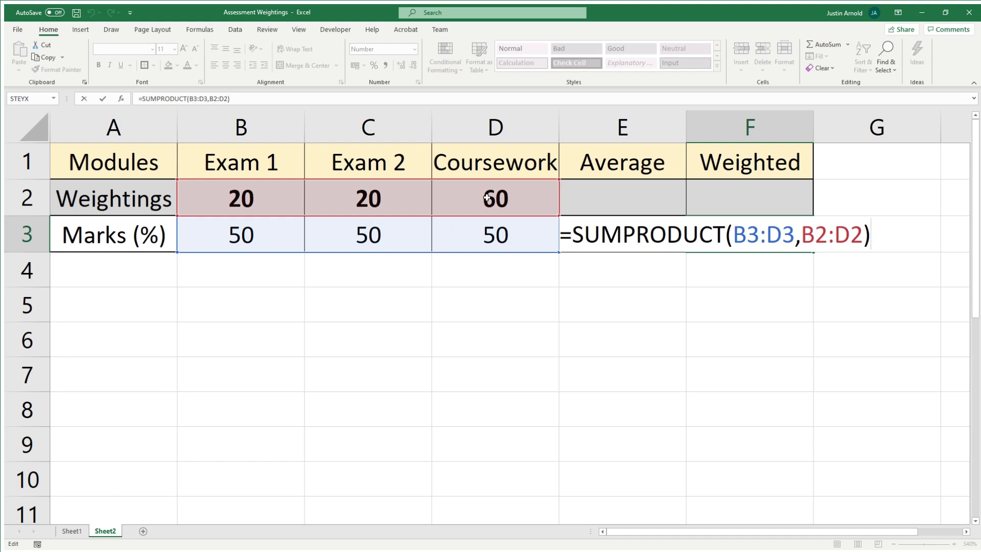
type("/100")
key("Return")
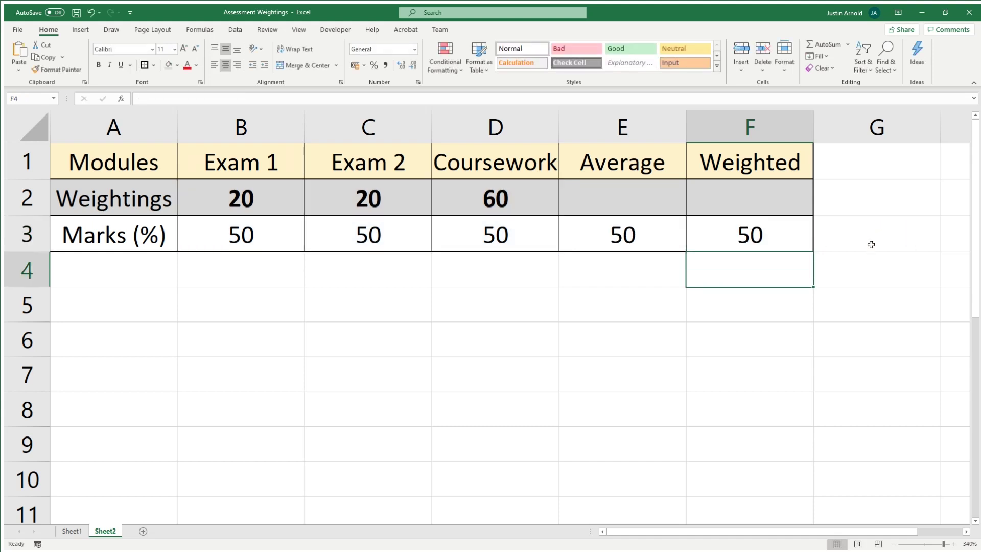
left_click(770, 239)
Enter 80 as the Exam 1 mark in B3, then undo the change.
left_click(260, 234)
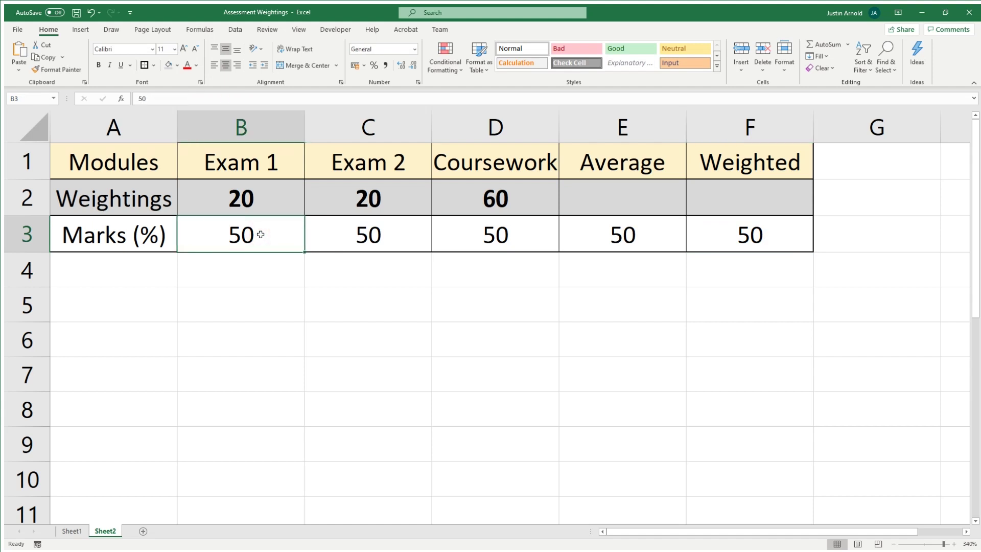
type("80")
key("Return")
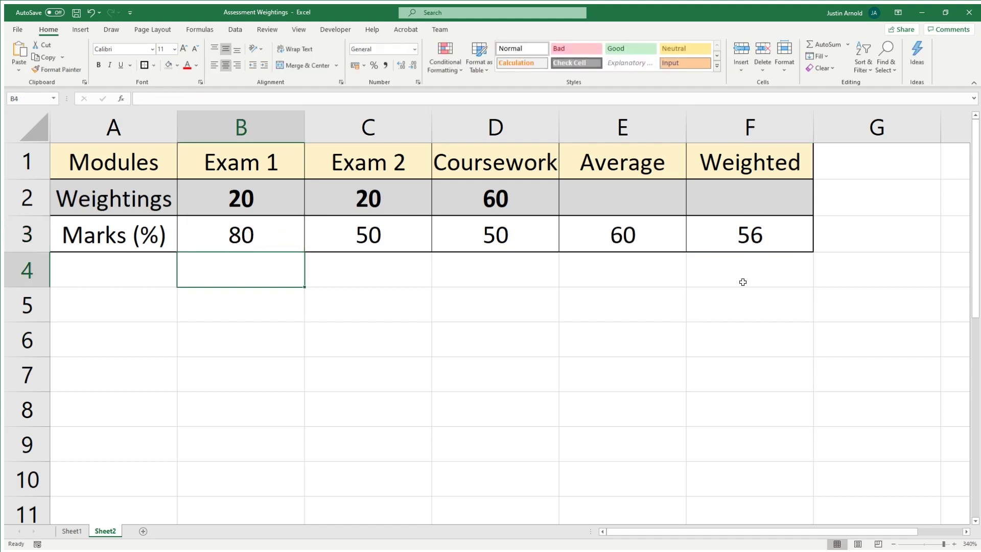
key("ctrl+z")
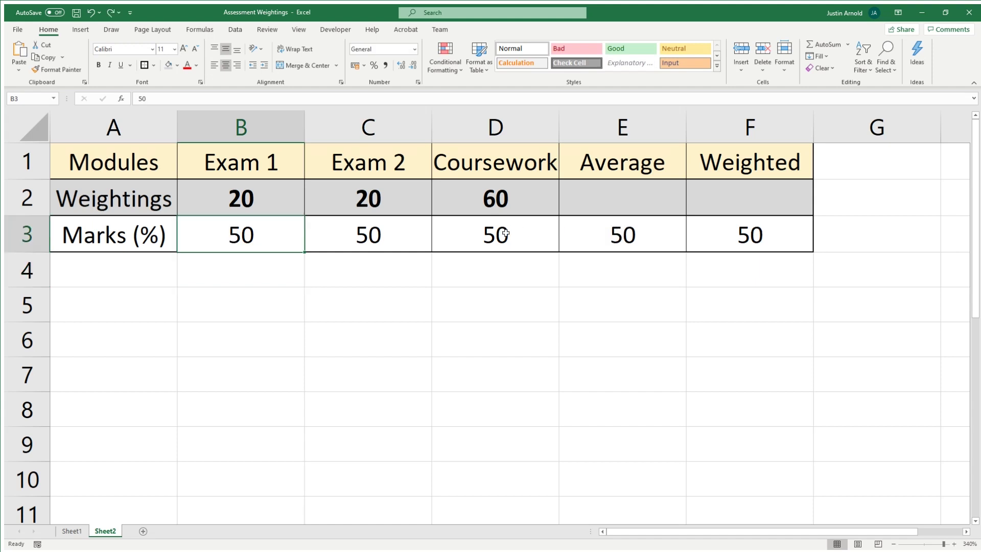
Set the Coursework mark in D3 to 80, making the weighted grade in F3 68.
left_click(498, 235)
type("80")
key("Return")
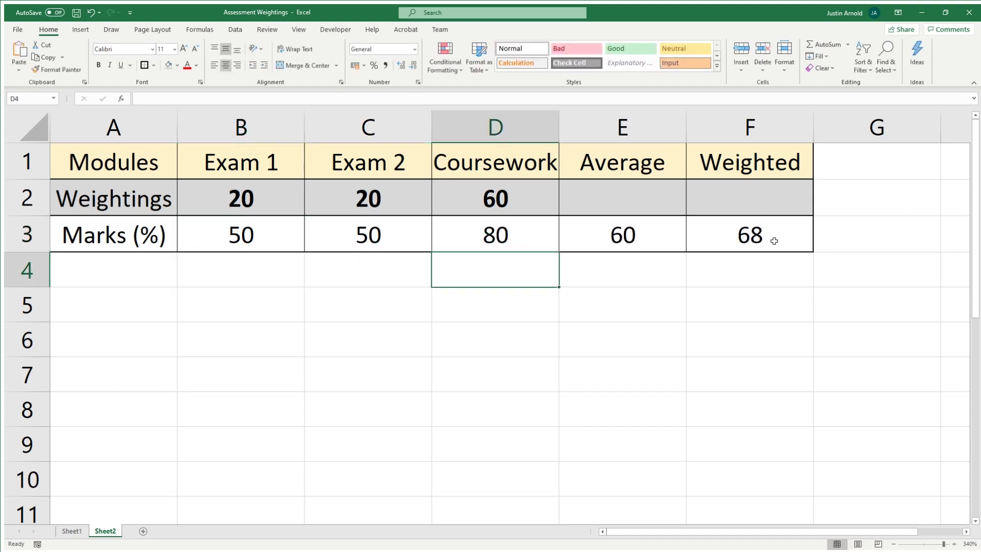
left_click(731, 239)
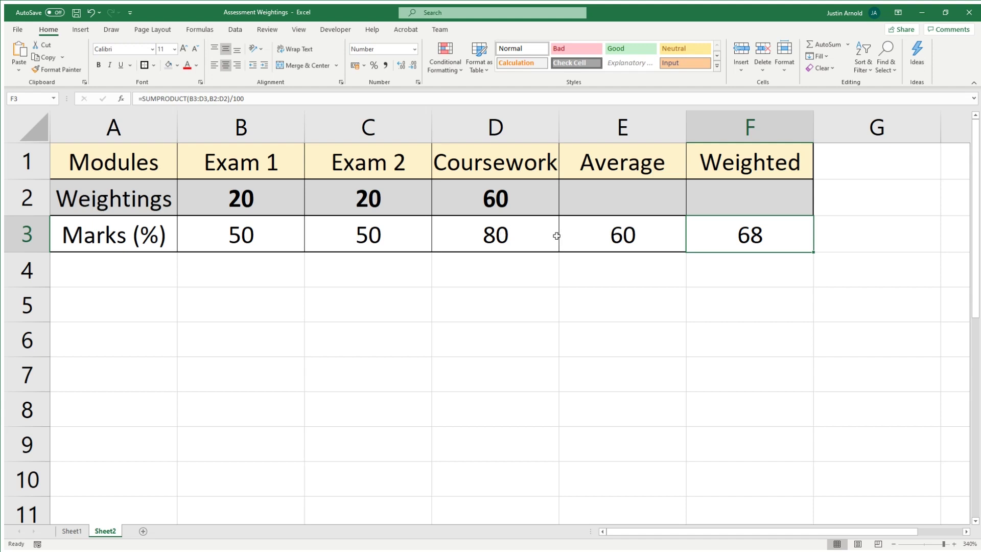
double_click(749, 225)
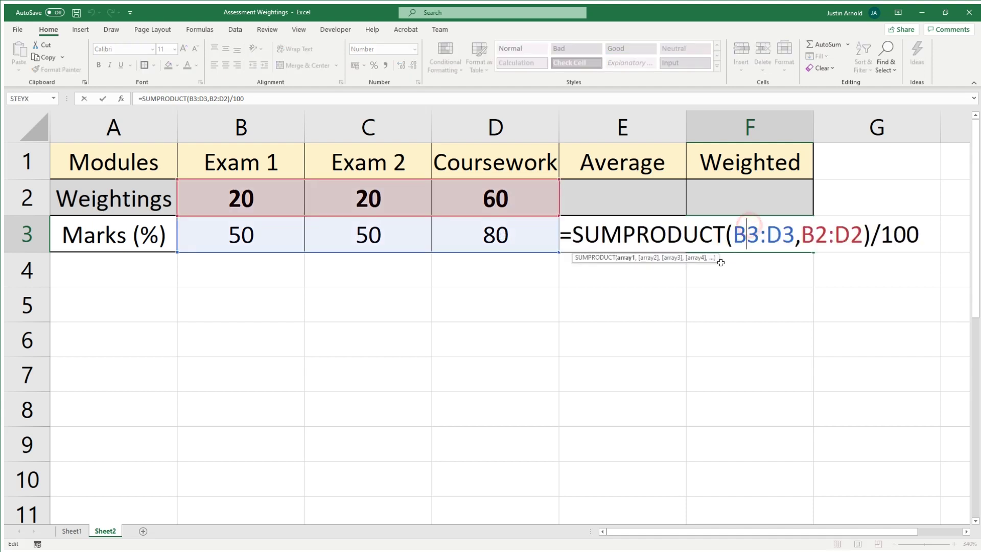
left_click(929, 236)
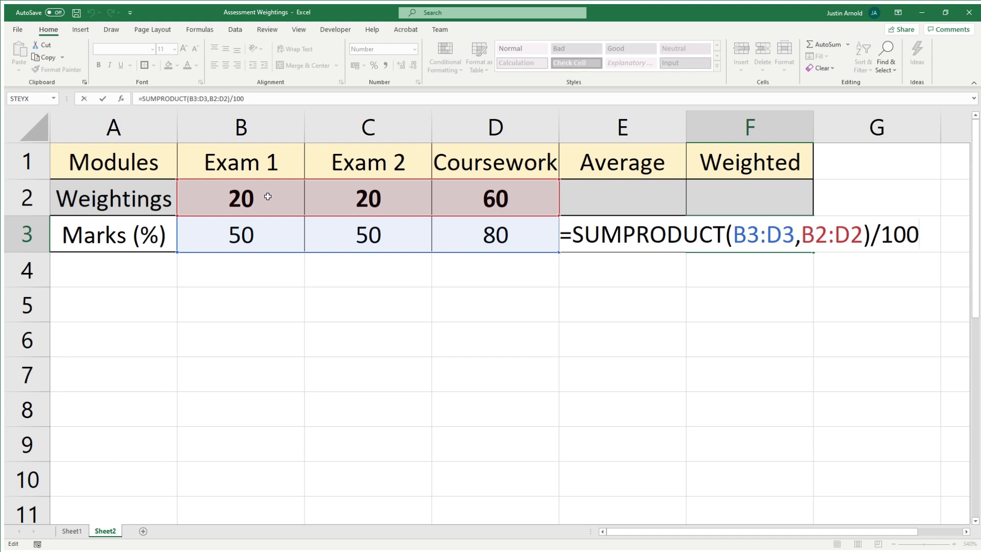
key("Return")
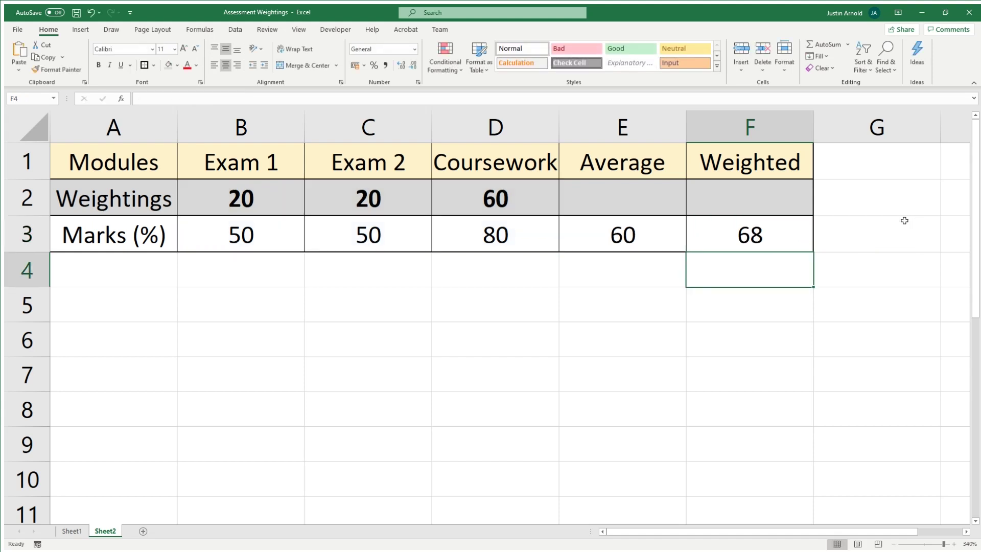
left_click(775, 242)
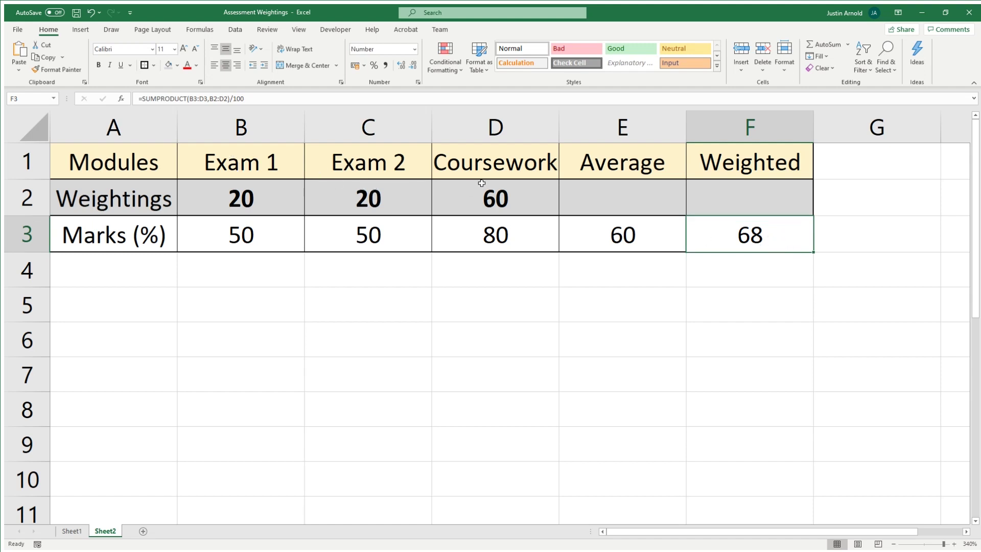
left_click(131, 166)
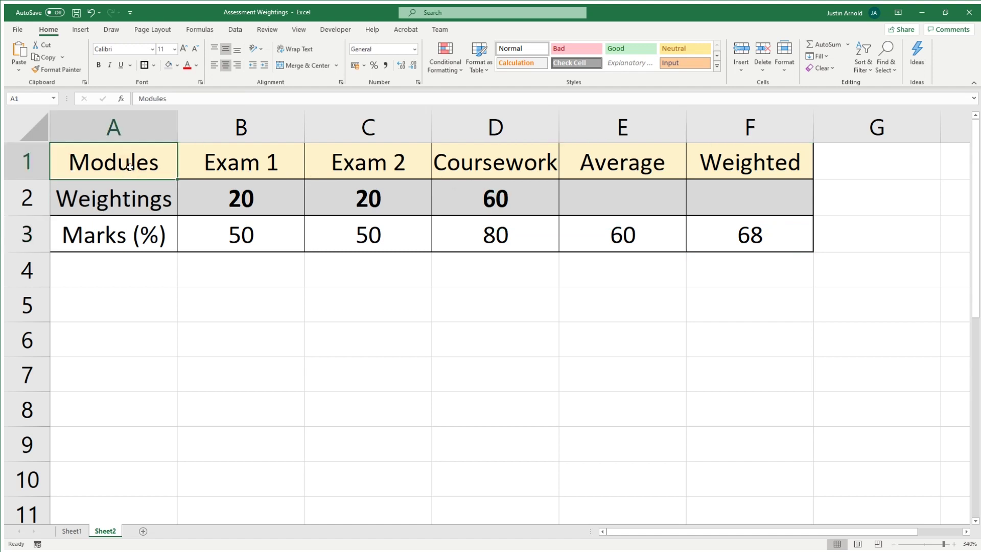